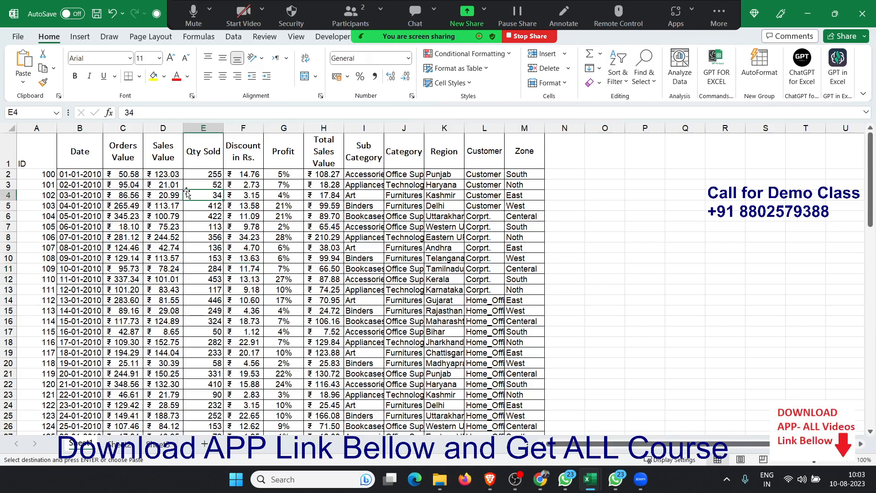
# Step: Run Analyze Data on the sales table and look through the suggested PivotTable and chart insights
pyautogui.click(81, 215)
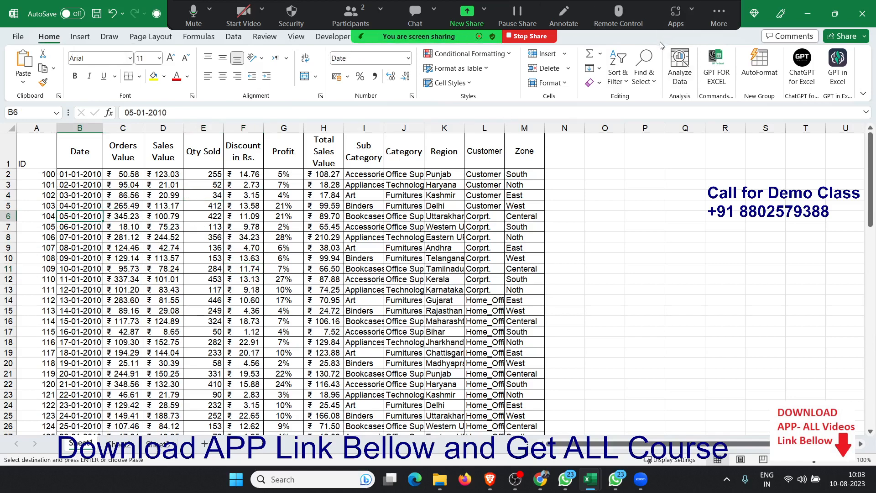
pyautogui.click(678, 72)
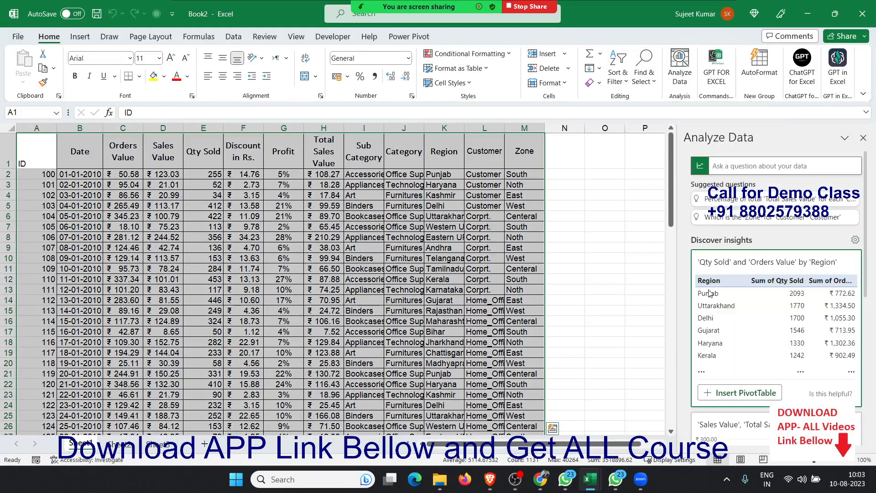
pyautogui.scroll(-1, 739, 288)
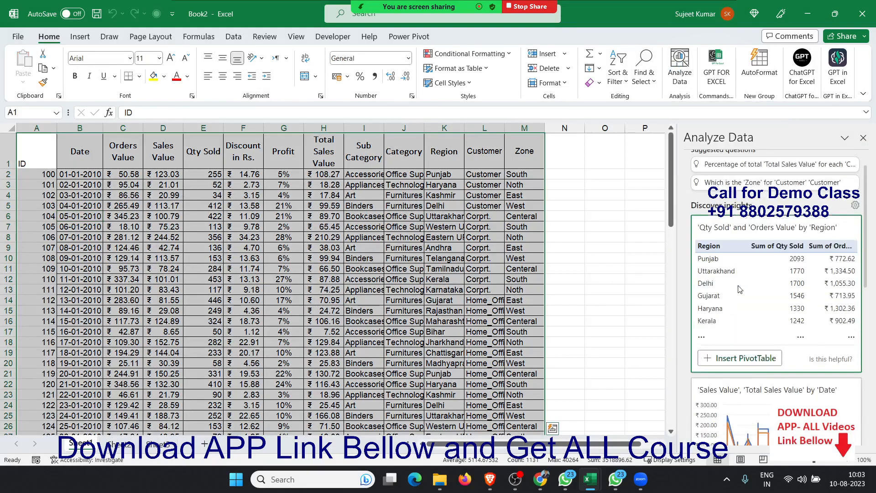
pyautogui.scroll(-10, 739, 289)
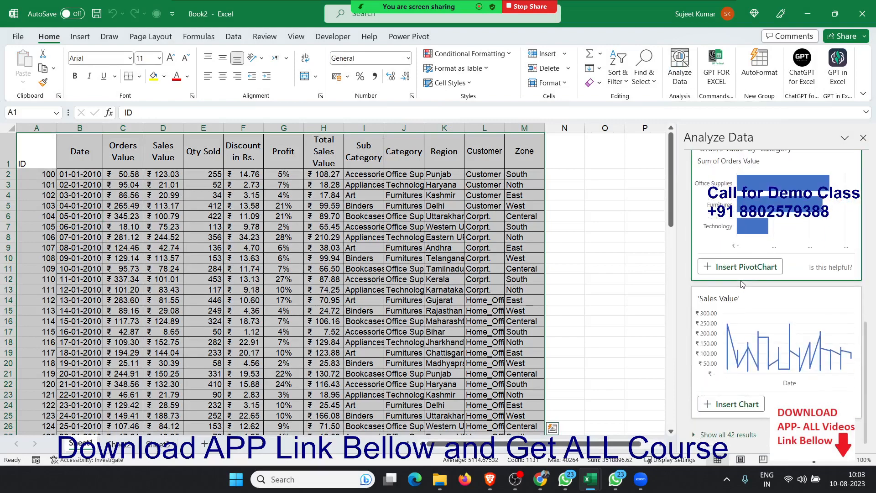
pyautogui.scroll(10, 741, 284)
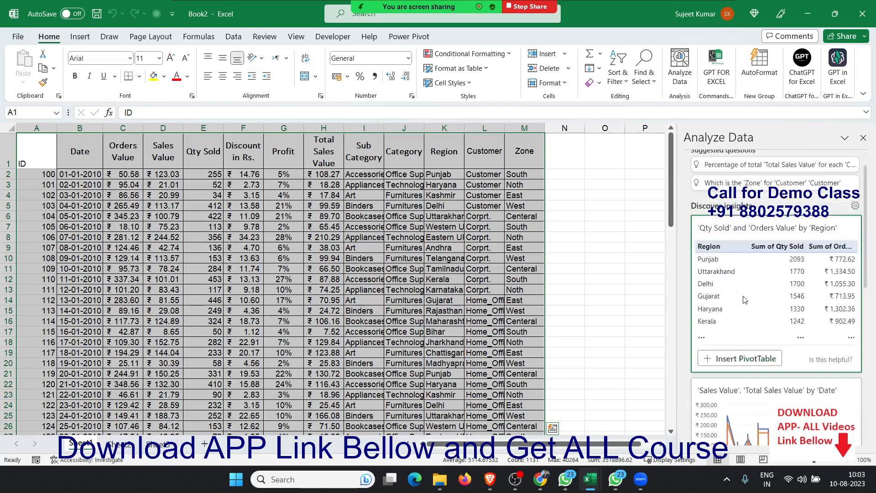
pyautogui.scroll(-3, 745, 299)
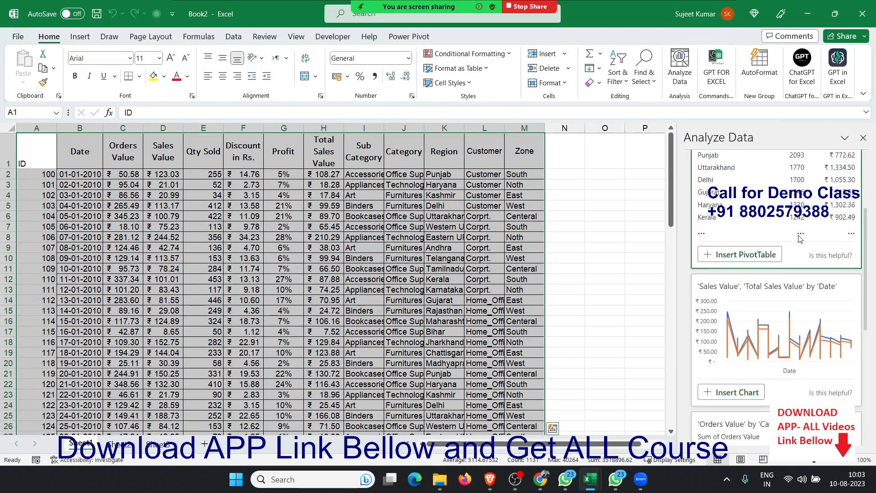
pyautogui.scroll(-7, 799, 238)
pyautogui.scroll(3, 790, 273)
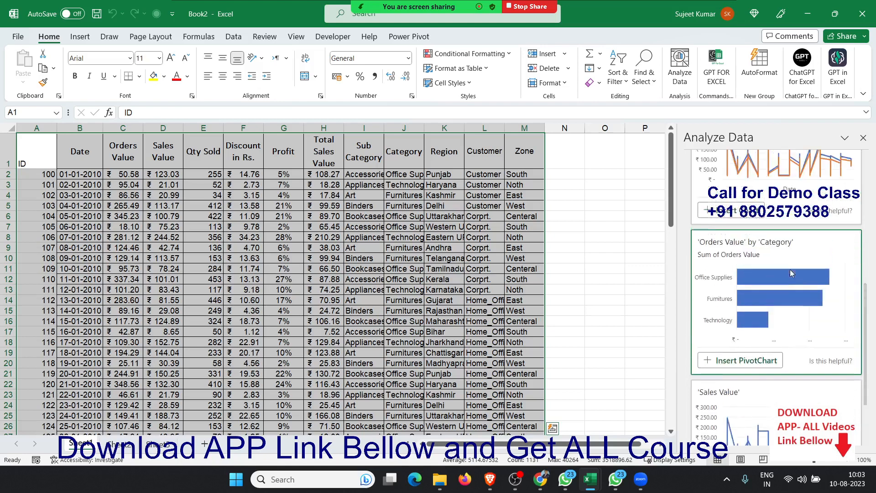
pyautogui.scroll(10, 784, 272)
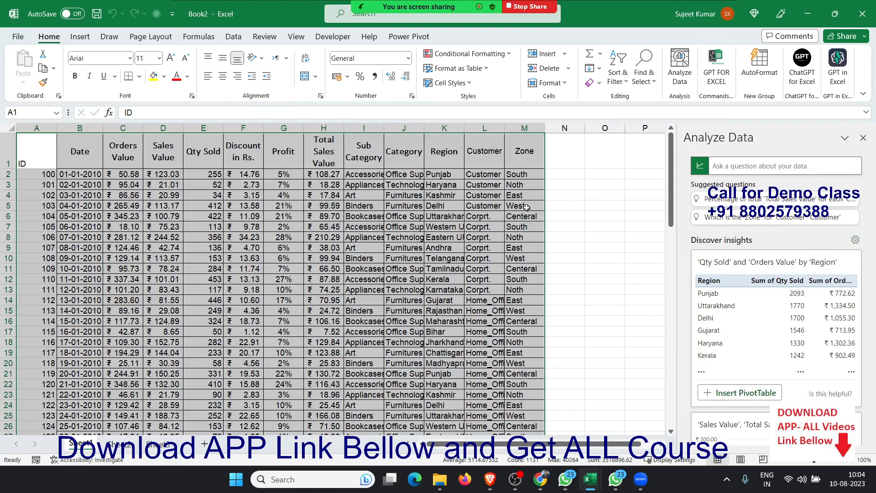
# Step: Ask Analyze Data for "zone wise total Qty Sold", using the suggested Qty Sold field name
pyautogui.click(724, 169)
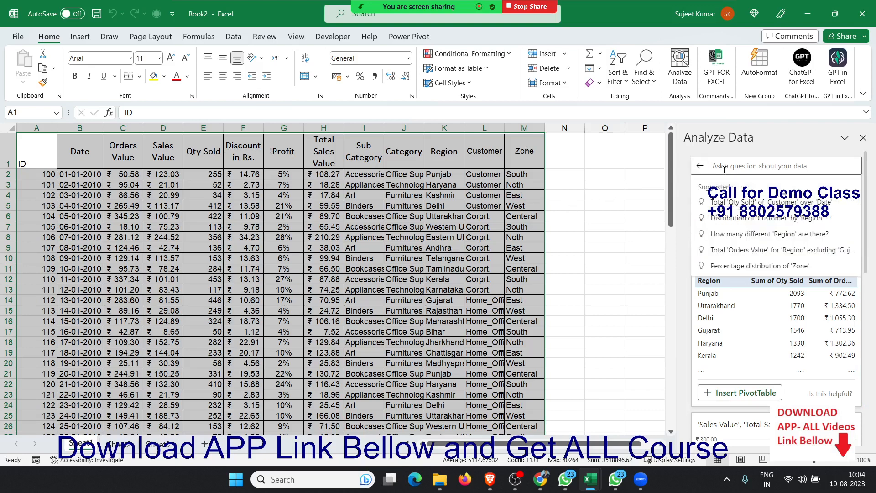
pyautogui.write('zone')
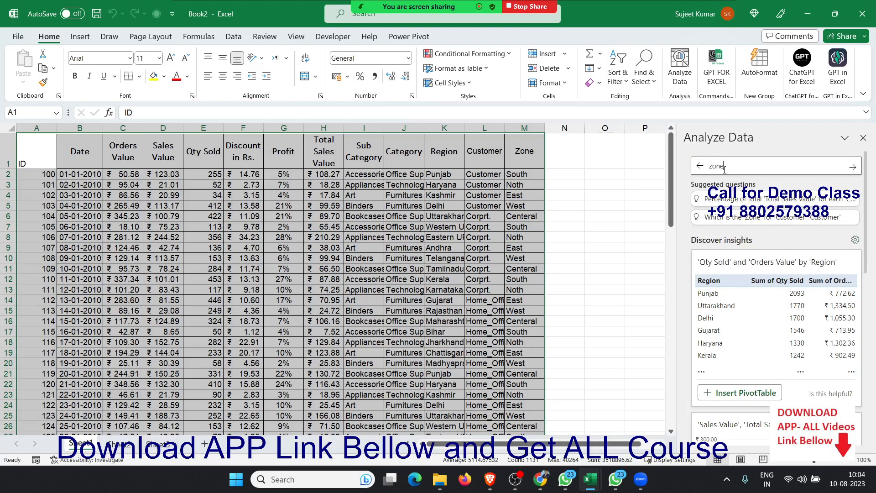
pyautogui.write('-wis')
pyautogui.write('e total ')
pyautogui.write('qty')
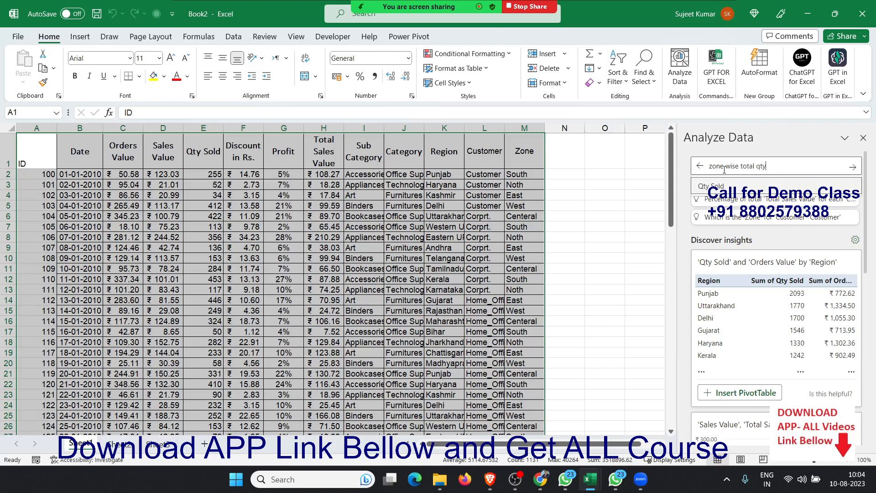
pyautogui.click(708, 186)
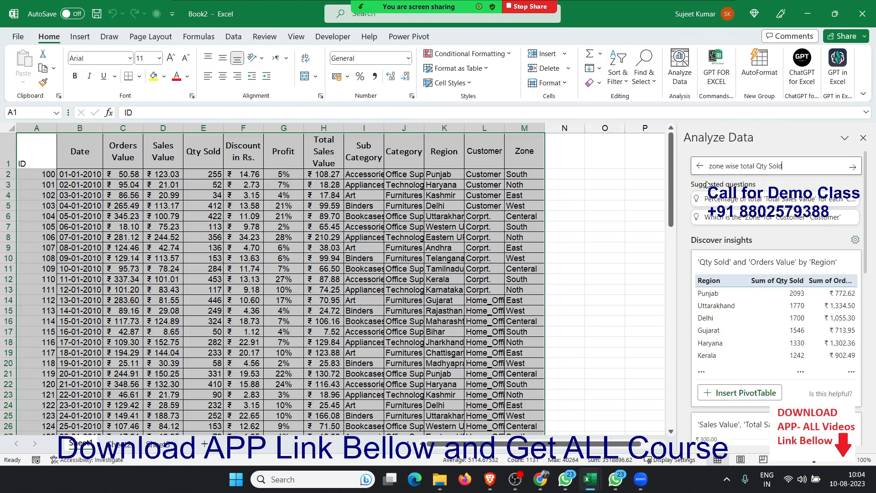
pyautogui.click(852, 167)
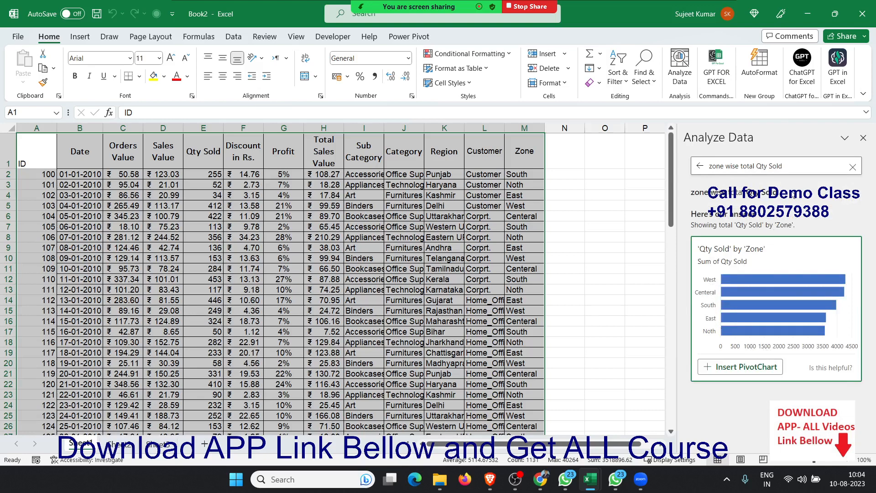
# Step: Extend the Analyze Data question to "zone wise total Qty Sold pivot" and submit it
pyautogui.click(797, 172)
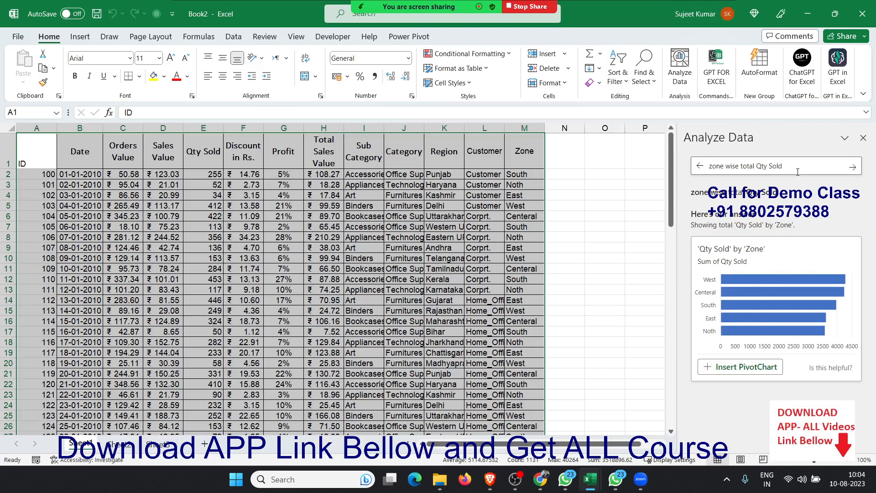
pyautogui.write('pivot')
pyautogui.click(853, 167)
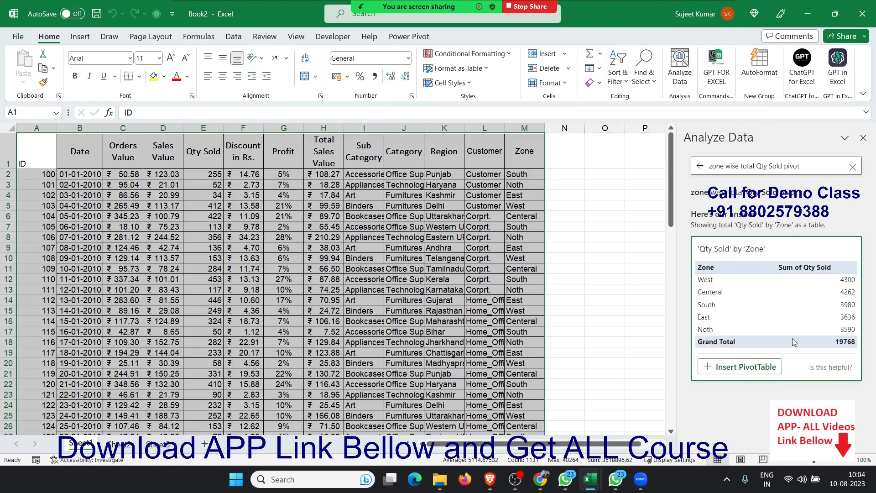
# Step: Replace "pivot" in the question with "pie chart", submit it, and select the whole question text
pyautogui.doubleClick(793, 167)
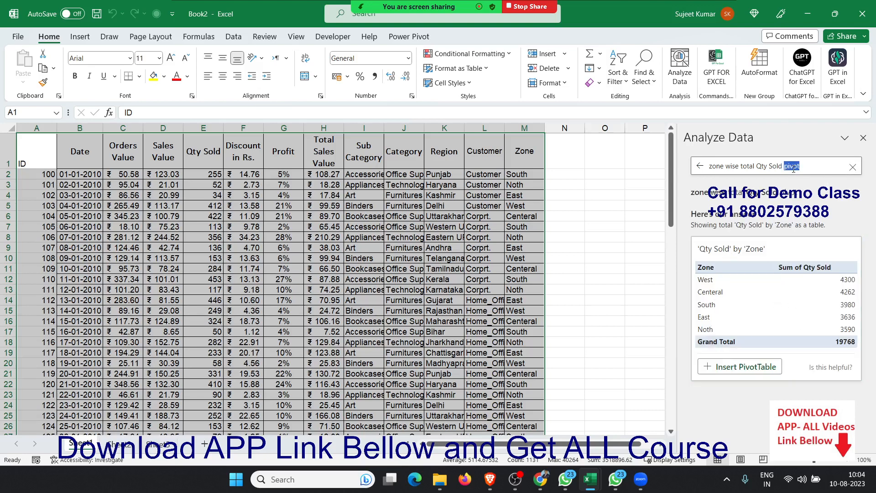
pyautogui.write('pie chart')
pyautogui.click(852, 167)
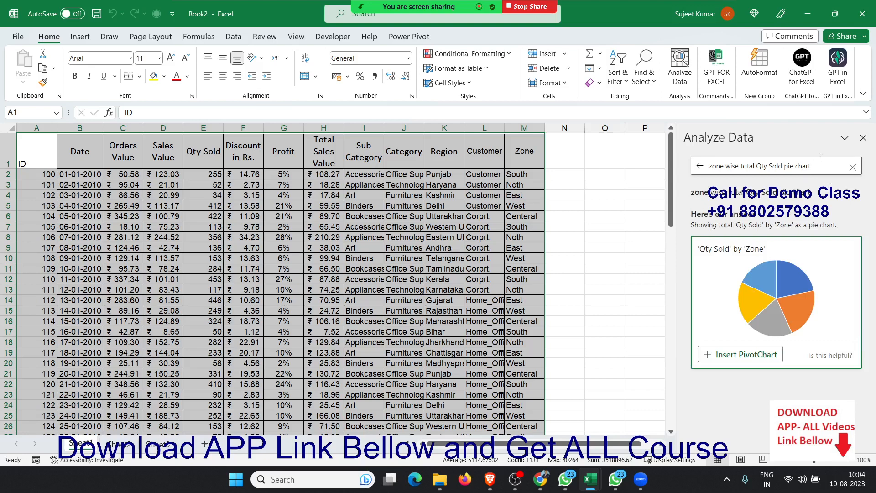
pyautogui.moveTo(820, 166); pyautogui.dragTo(699, 165)
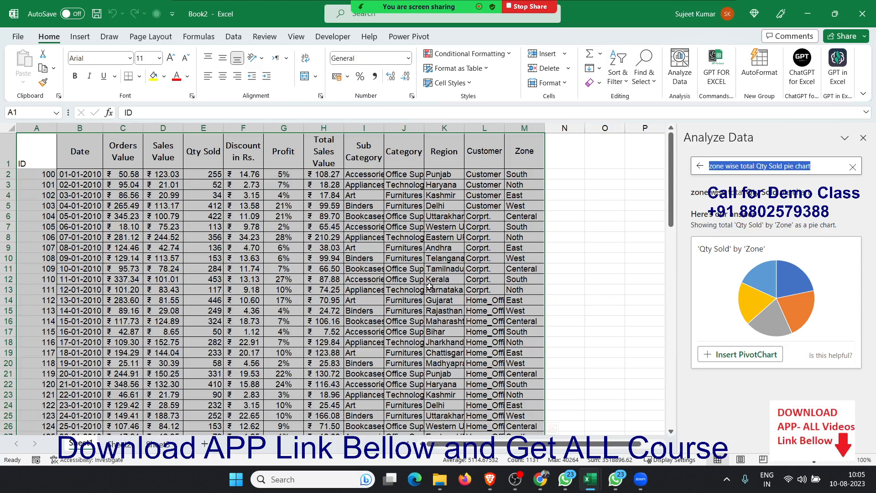
# Step: Browse the Recommended PivotTables for the sales table without inserting one, and close the Analyze Data pane
pyautogui.click(86, 38)
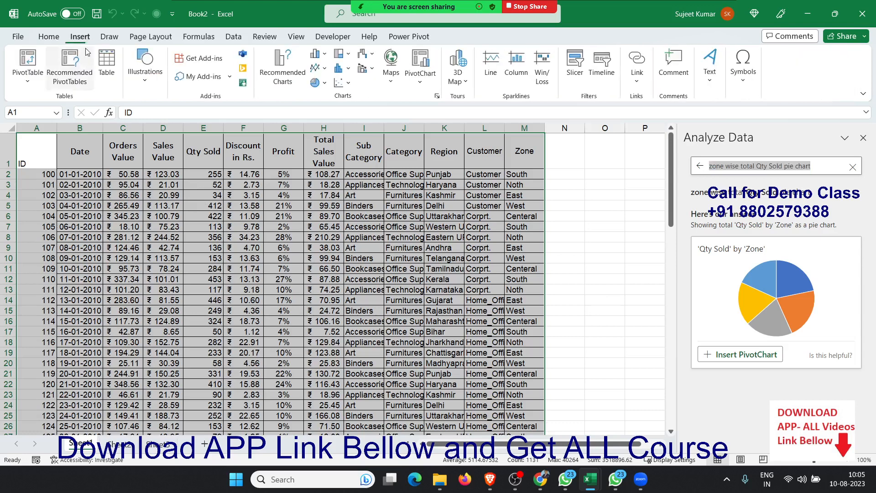
pyautogui.click(67, 79)
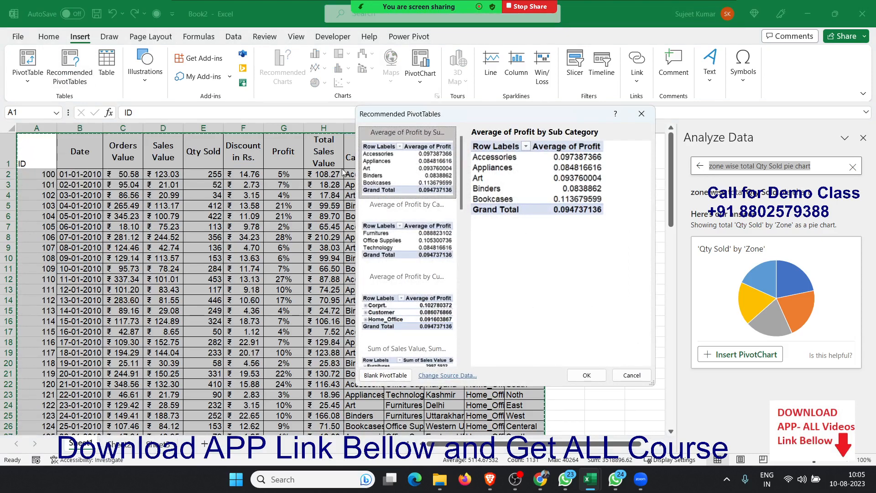
pyautogui.moveTo(460, 169)
pyautogui.mouseDown()
pyautogui.moveTo(461, 340)
pyautogui.moveTo(459, 163)
pyautogui.mouseUp()
pyautogui.moveTo(461, 177); pyautogui.dragTo(459, 240)
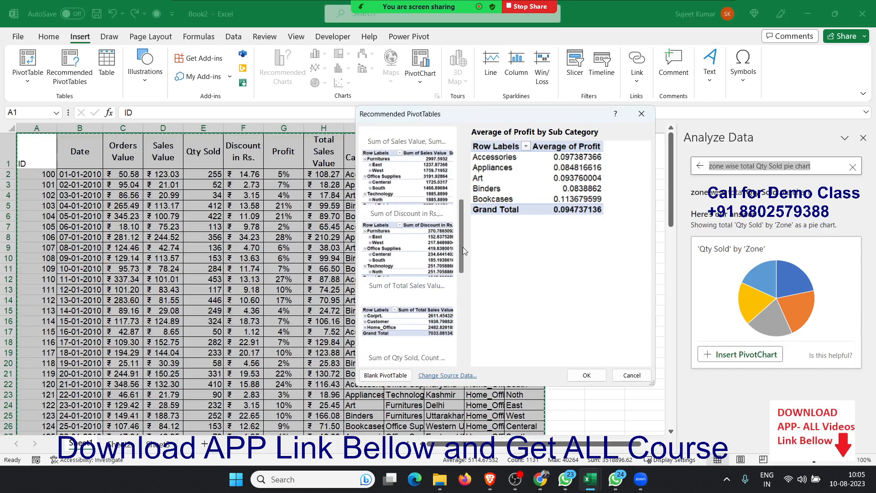
pyautogui.moveTo(463, 247); pyautogui.dragTo(461, 197)
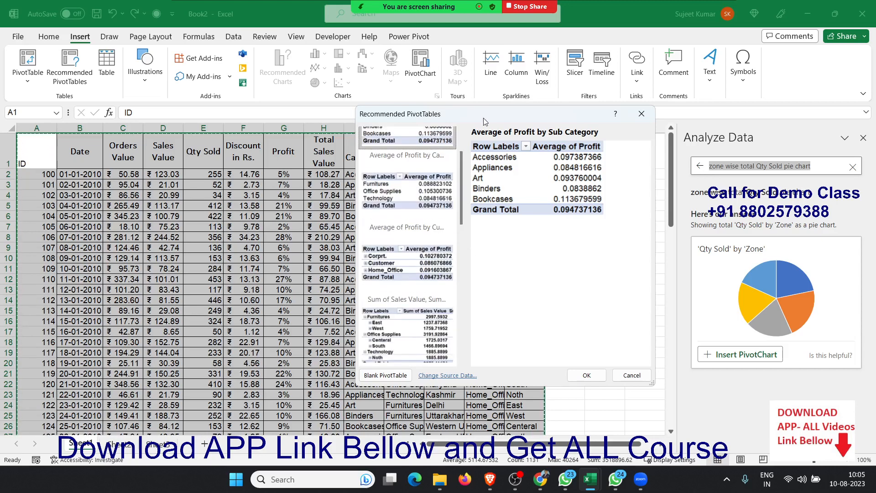
pyautogui.moveTo(486, 116); pyautogui.dragTo(405, 130)
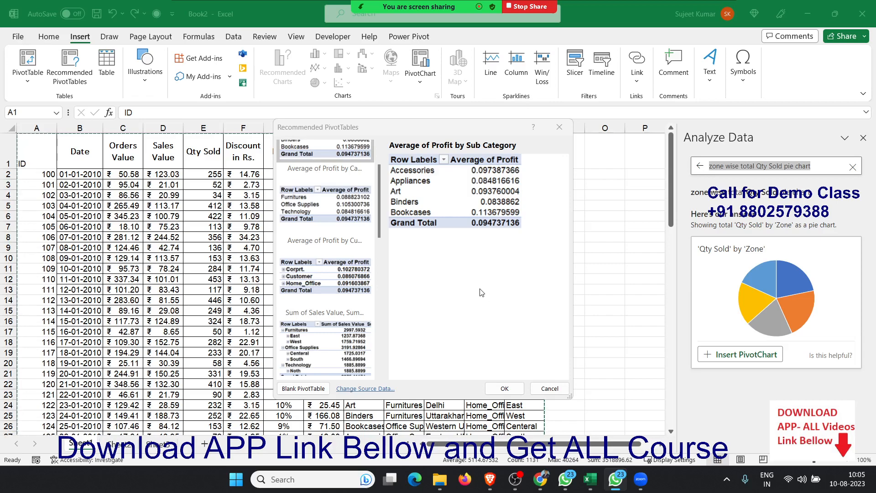
pyautogui.click(553, 387)
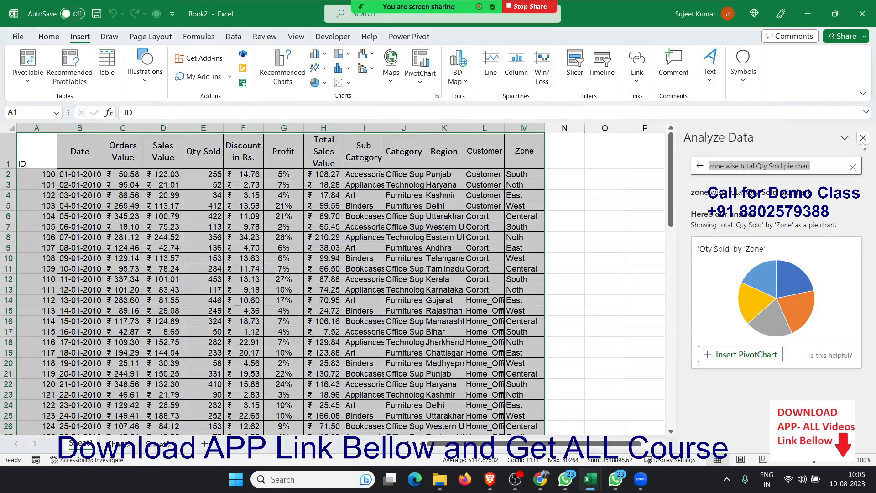
pyautogui.click(863, 139)
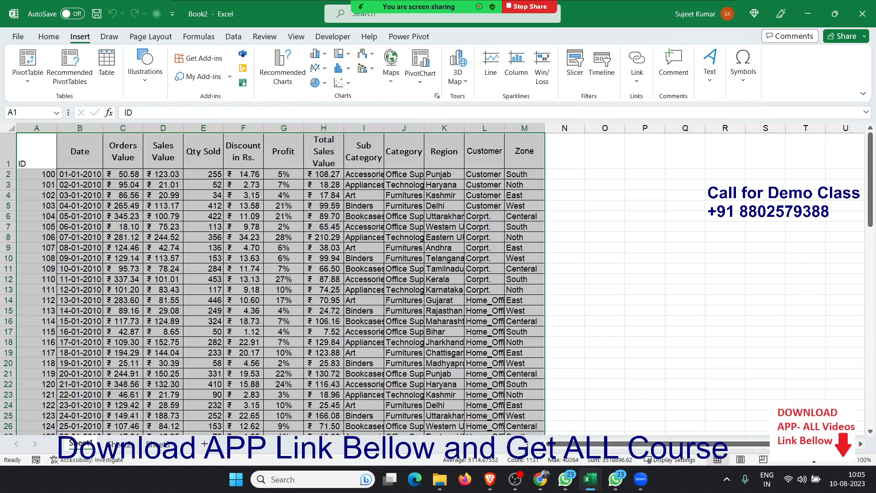
# Step: Check the extent of the sales table by jumping between its edges, finishing at the ID header in A1
pyautogui.hotkey('alt', 'Tab')
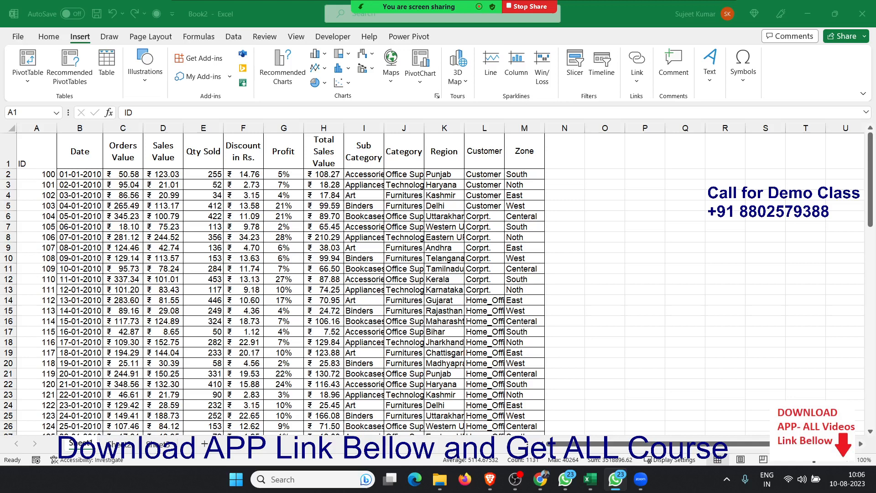
pyautogui.hotkey('ctrl', 'a')
pyautogui.click(306, 194)
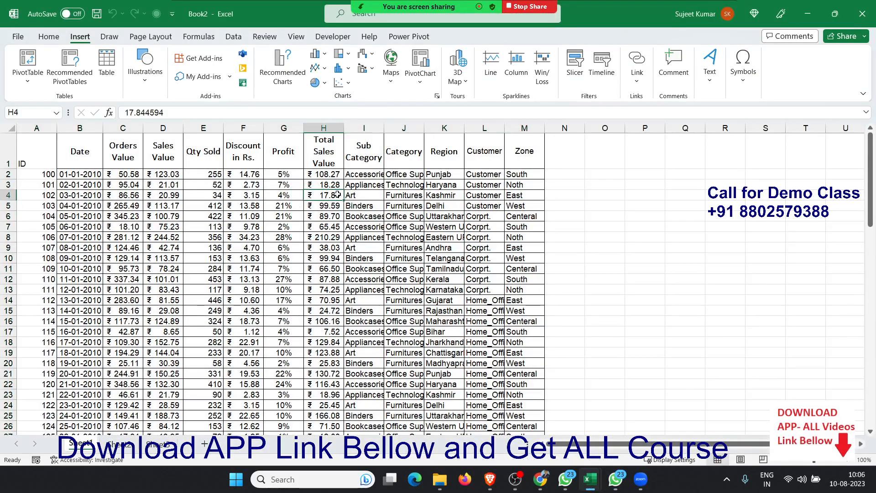
pyautogui.hotkey('ctrl', 'Up')
pyautogui.hotkey('ctrl', 'Left')
pyautogui.hotkey('ctrl', 'Right')
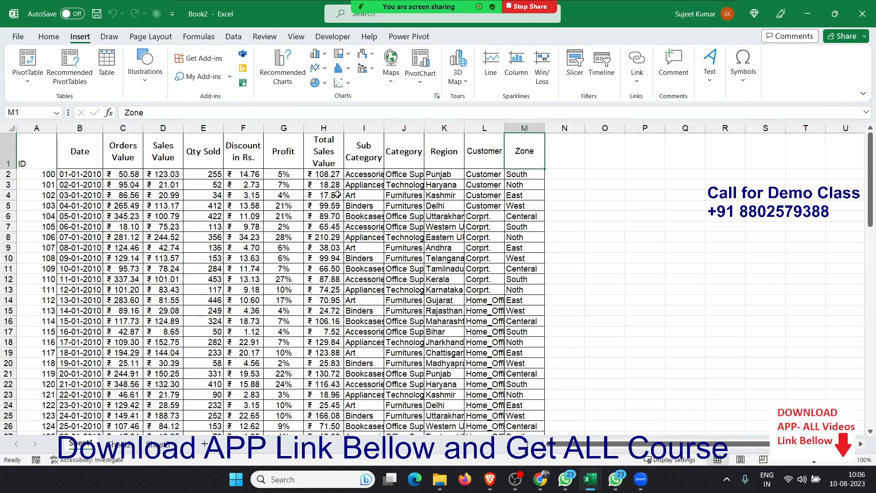
pyautogui.hotkey('ctrl', 'Down')
pyautogui.hotkey('ctrl', 'Up')
pyautogui.hotkey('ctrl', 'Left')
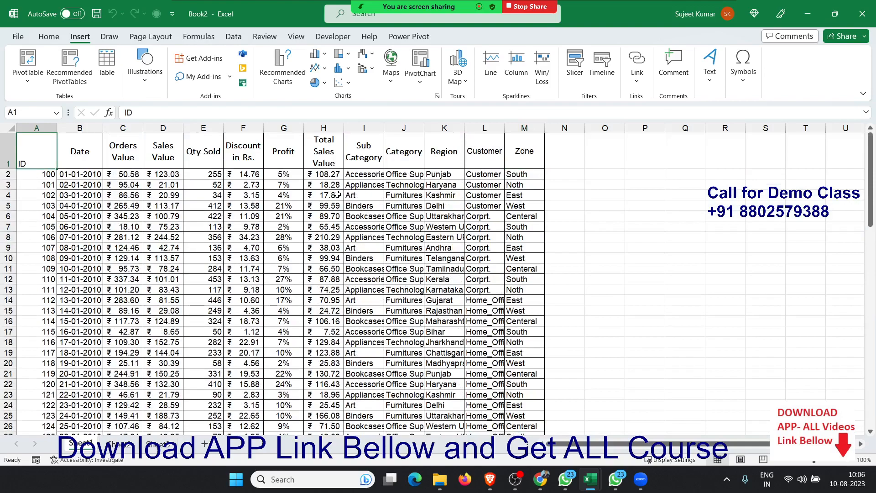
# Step: Review the sales table's value columns from Orders Value to Total Sales Value, checking the extent of the Qty Sold column
pyautogui.press('Right')
pyautogui.press('Right')
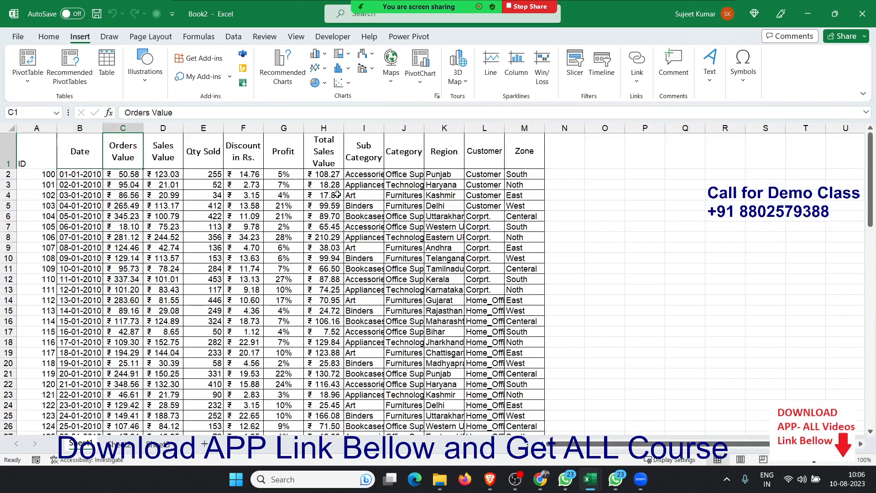
pyautogui.press('Right')
pyautogui.press('Right')
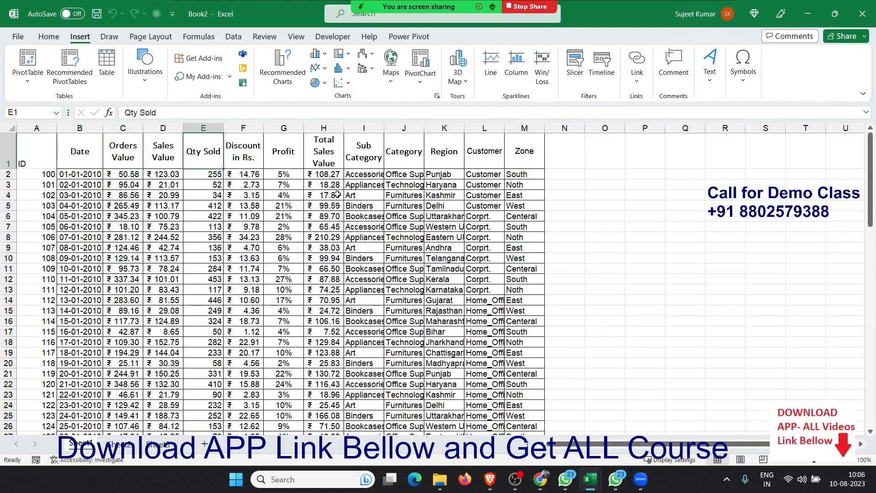
pyautogui.hotkey('ctrl', 'Down')
pyautogui.hotkey('ctrl', 'Up')
pyautogui.press('Right')
pyautogui.press('Down')
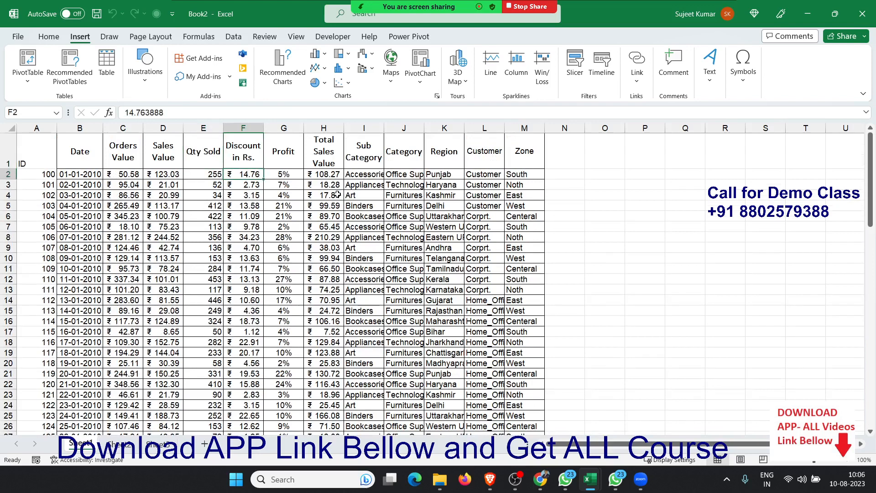
pyautogui.press('Up')
pyautogui.press('Right')
pyautogui.press('Down')
pyautogui.press('Down')
pyautogui.press('Right')
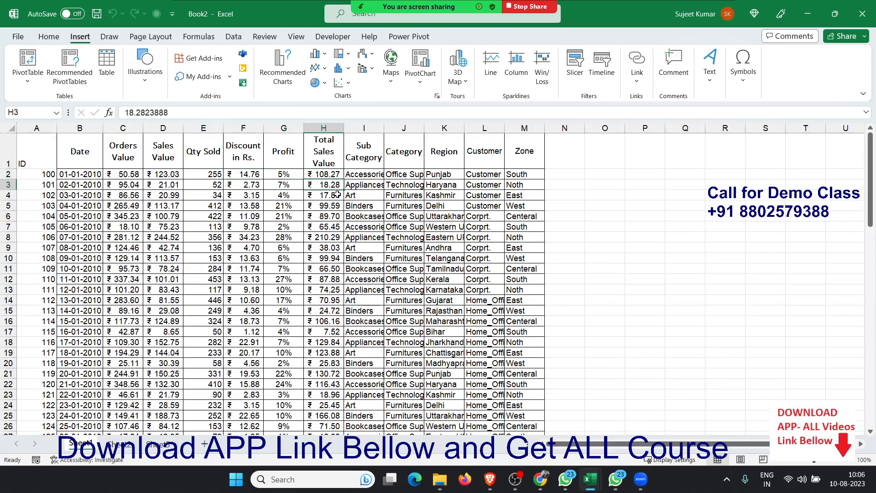
# Step: Review the descriptive columns from Sub Category to Zone, and check how far the Zone column's data extends
pyautogui.press('Right')
pyautogui.press('Right')
pyautogui.press('Right')
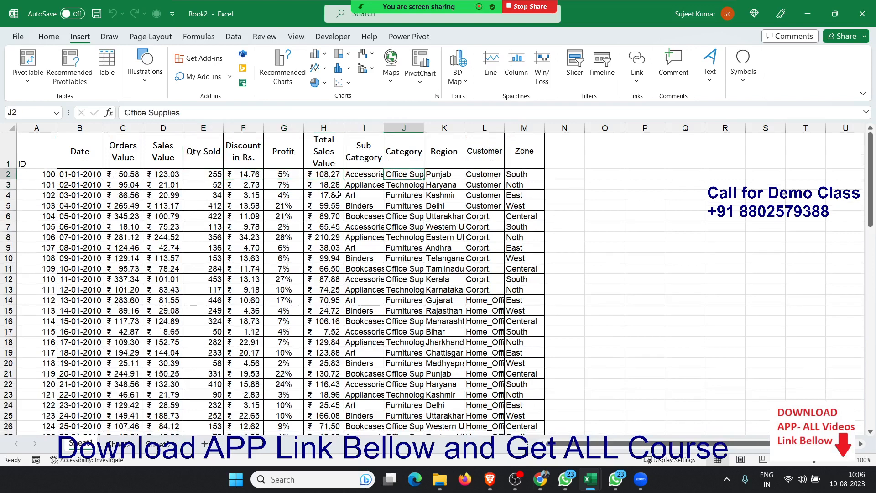
pyautogui.press('Right')
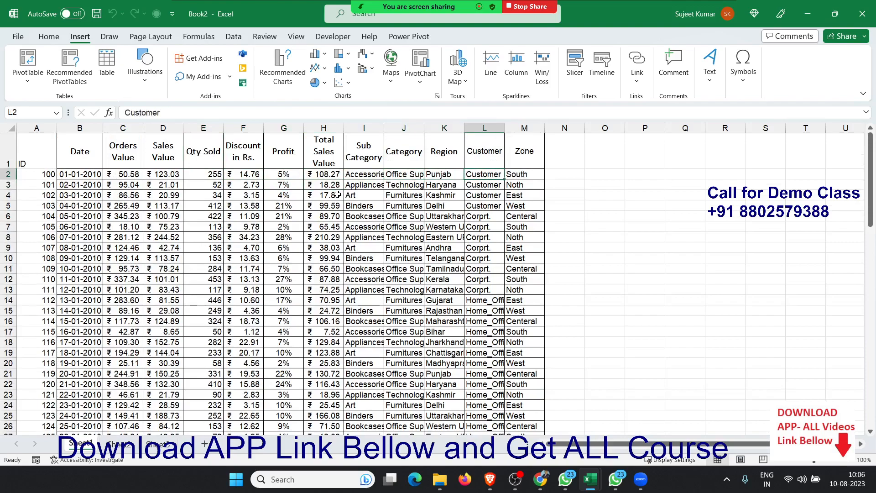
pyautogui.press('Right')
pyautogui.hotkey('ctrl', 'Down')
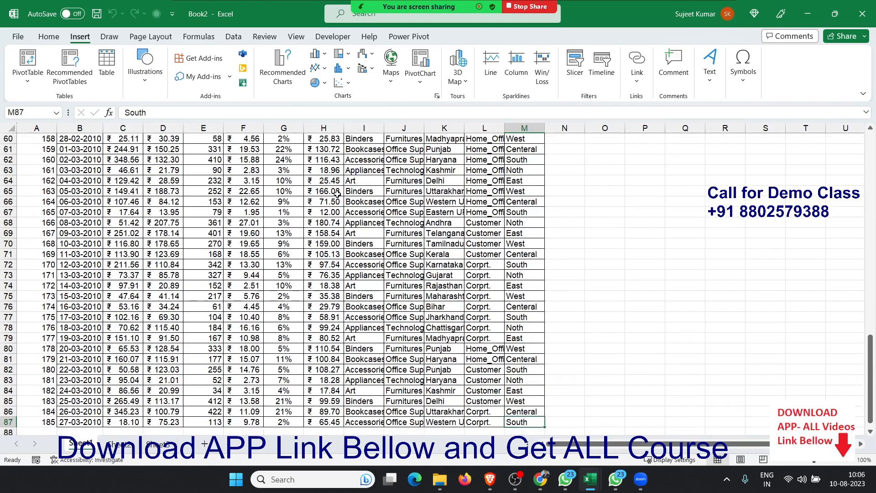
pyautogui.hotkey('ctrl', 'Up')
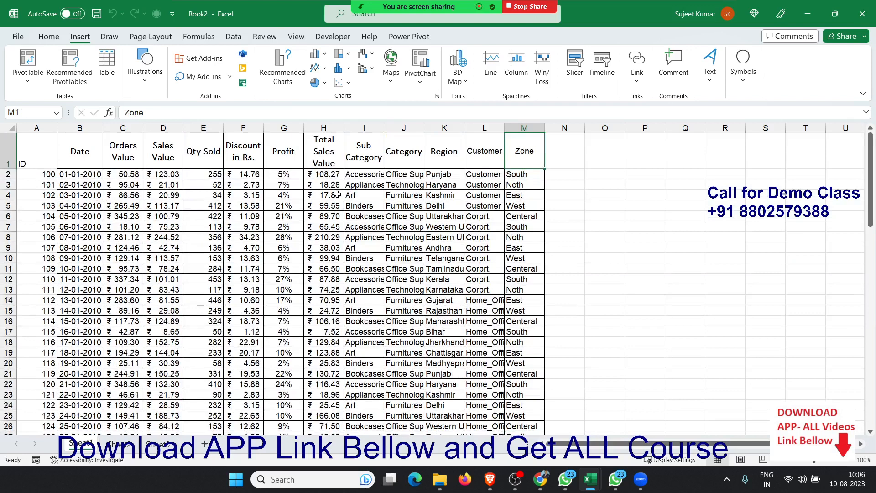
# Step: Select the full Zone and Total Sales Value columns in turn to examine the fields for a zone-wise sales report
pyautogui.hotkey('ctrl', 'shift', 'Down')
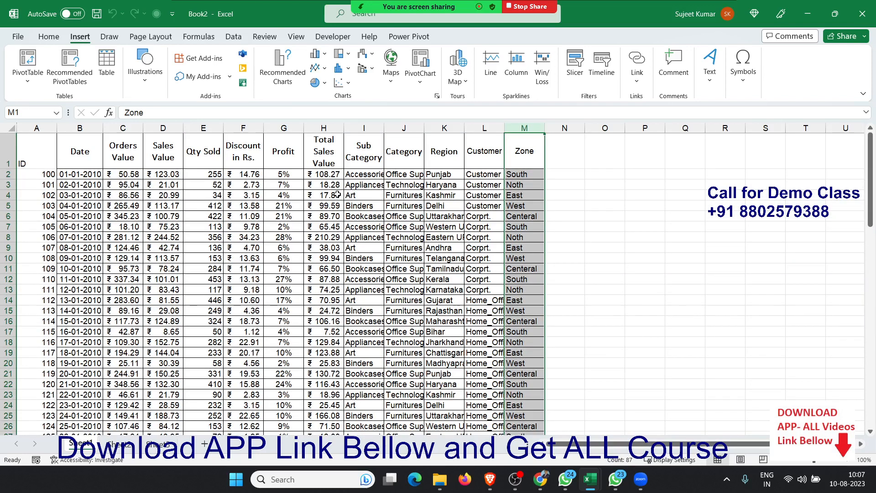
pyautogui.press('Left')
pyautogui.press('Left')
pyautogui.press('Left')
pyautogui.press('Left')
pyautogui.press('Left')
pyautogui.press('Left')
pyautogui.press('Left')
pyautogui.press('Right')
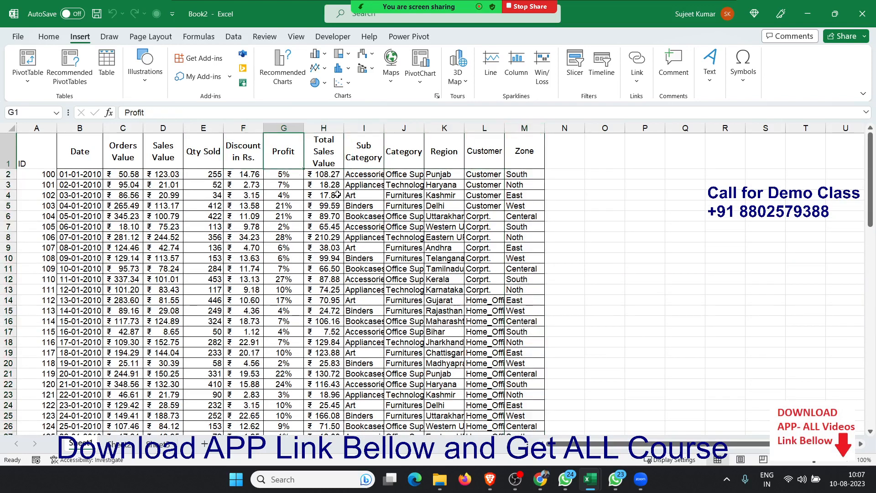
pyautogui.press('Right')
pyautogui.hotkey('ctrl', 'shift', 'Down')
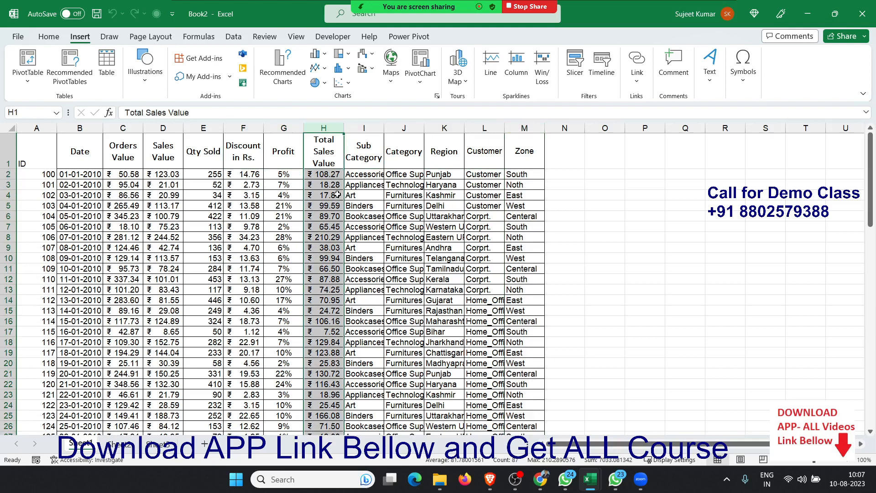
pyautogui.press('Right')
pyautogui.press('Right')
pyautogui.press('Right')
pyautogui.press('Right')
pyautogui.press('Right')
pyautogui.hotkey('ctrl', 'shift', 'Down')
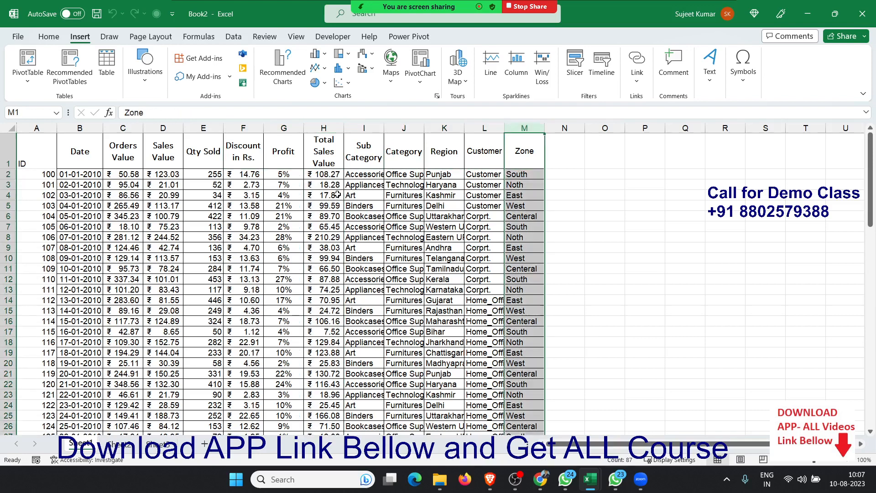
pyautogui.press('Left')
pyautogui.press('Left')
pyautogui.press('Left')
pyautogui.press('Left')
pyautogui.press('Left')
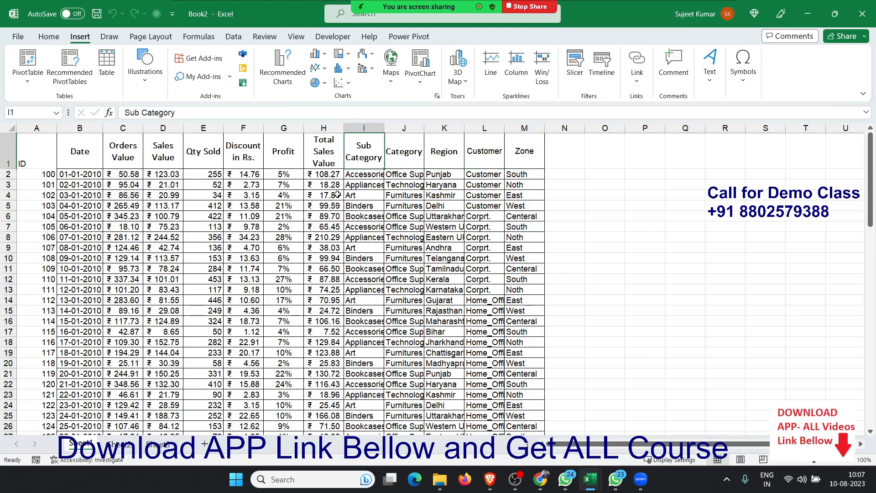
pyautogui.hotkey('ctrl', 'shift', 'Down')
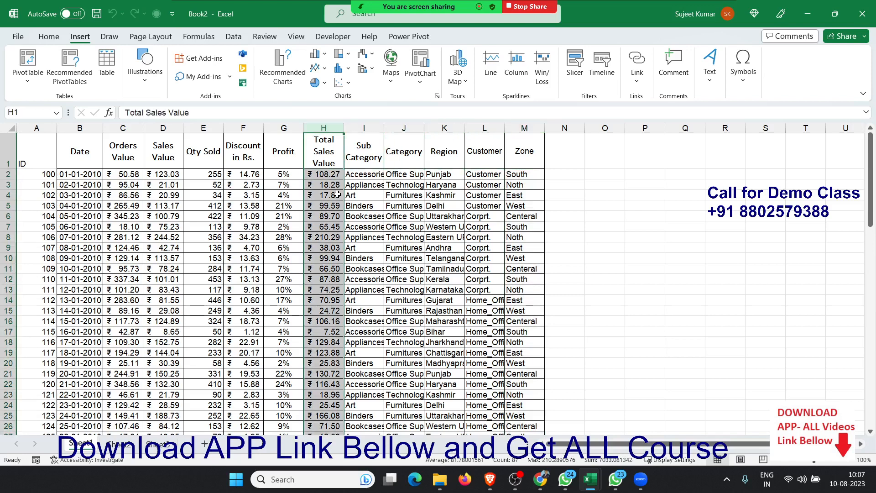
# Step: Insert a PivotTable from Sheet1!$A$1:$M$87 on a new worksheet, and check it against the source sheet
pyautogui.hotkey('ctrl', 'Home')
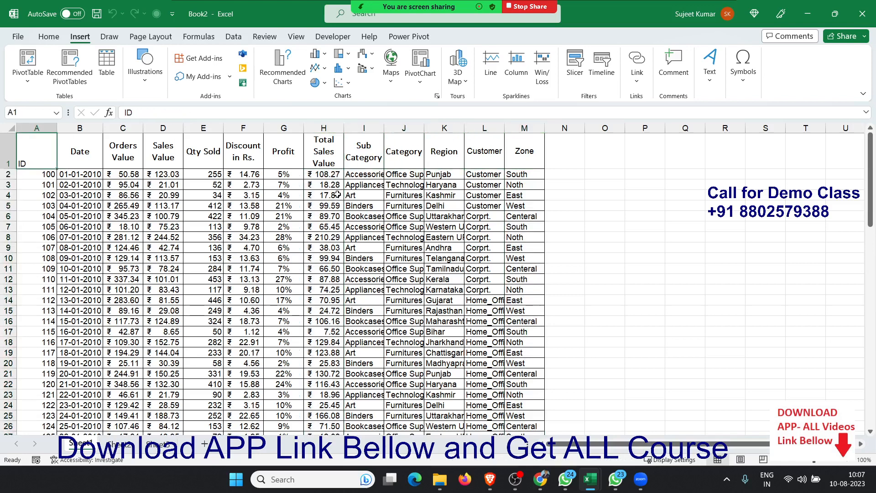
pyautogui.click(32, 65)
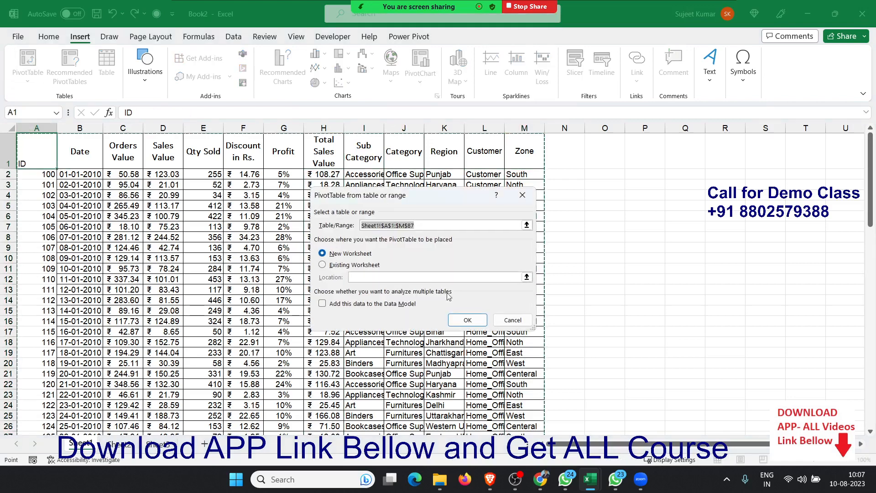
pyautogui.click(478, 325)
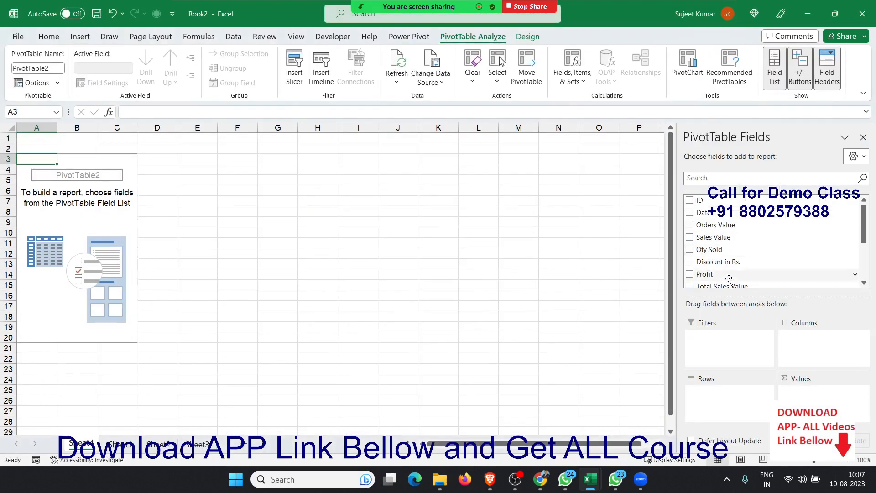
pyautogui.click(130, 446)
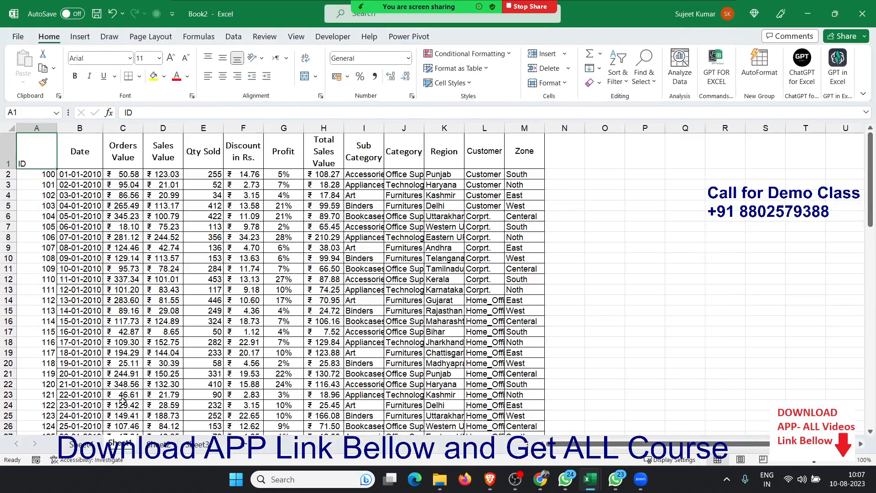
pyautogui.click(97, 445)
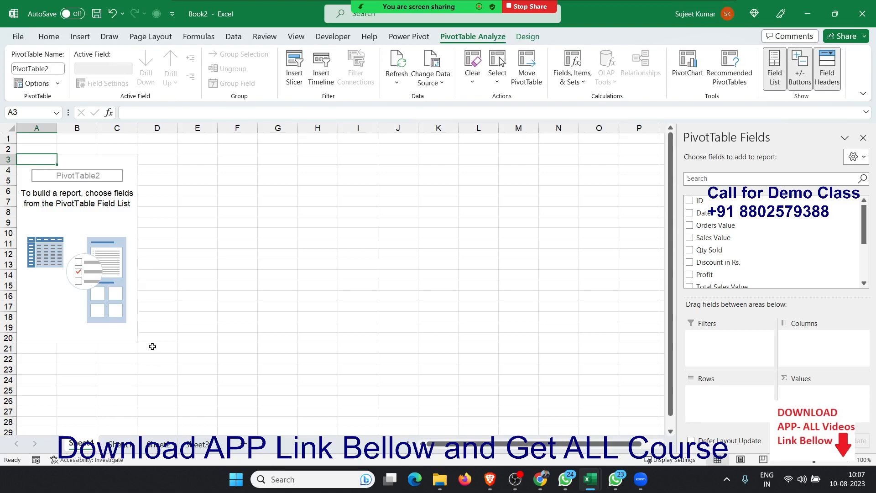
# Step: Activate the empty PivotTable and add the Zone field to its Rows area
pyautogui.moveTo(213, 298); pyautogui.dragTo(37, 192)
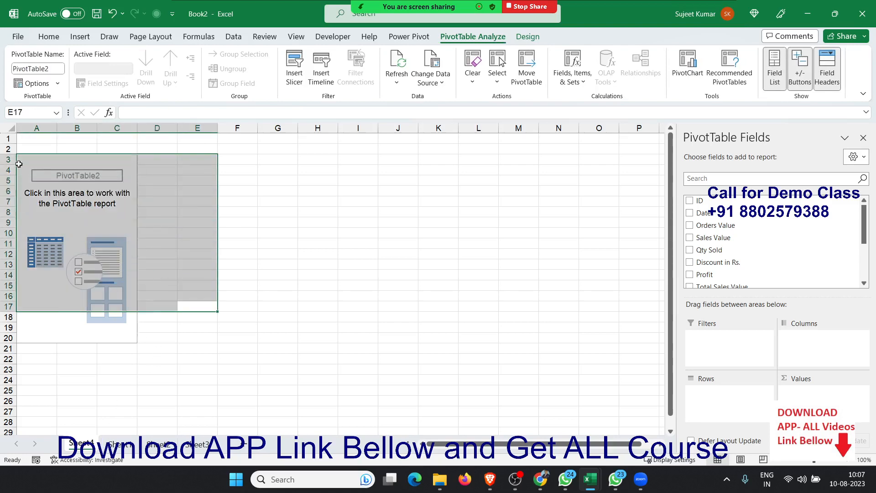
pyautogui.click(306, 241)
pyautogui.click(117, 233)
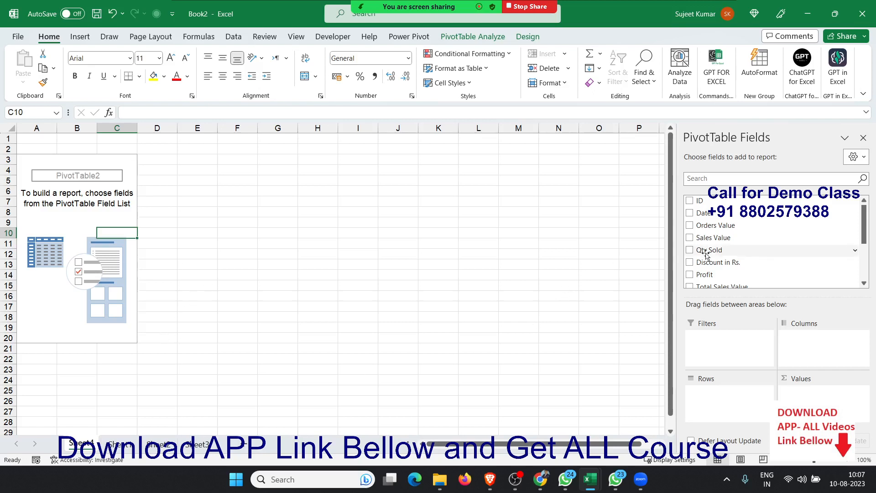
pyautogui.moveTo(863, 240); pyautogui.dragTo(865, 280)
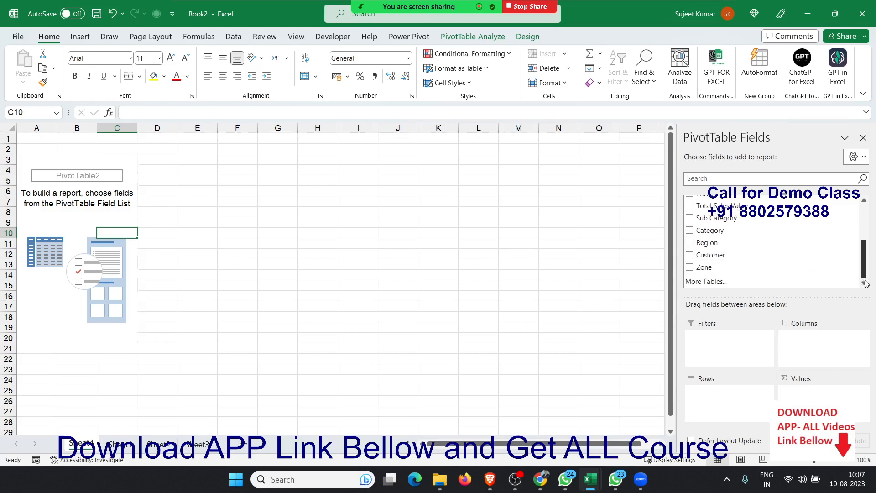
pyautogui.moveTo(761, 272); pyautogui.dragTo(741, 418)
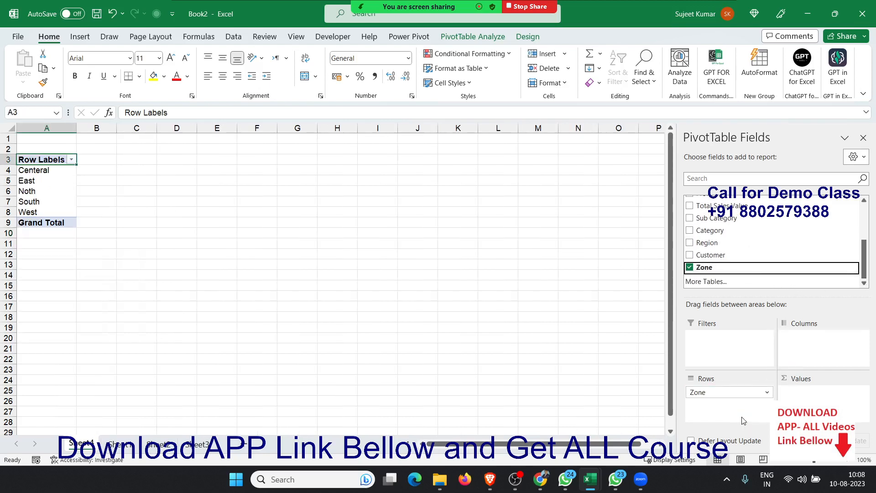
# Step: Compare the PivotTable's zone labels with the Zone entries in the Sheet1 source data, and return to the PivotTable
pyautogui.moveTo(68, 213); pyautogui.dragTo(66, 172)
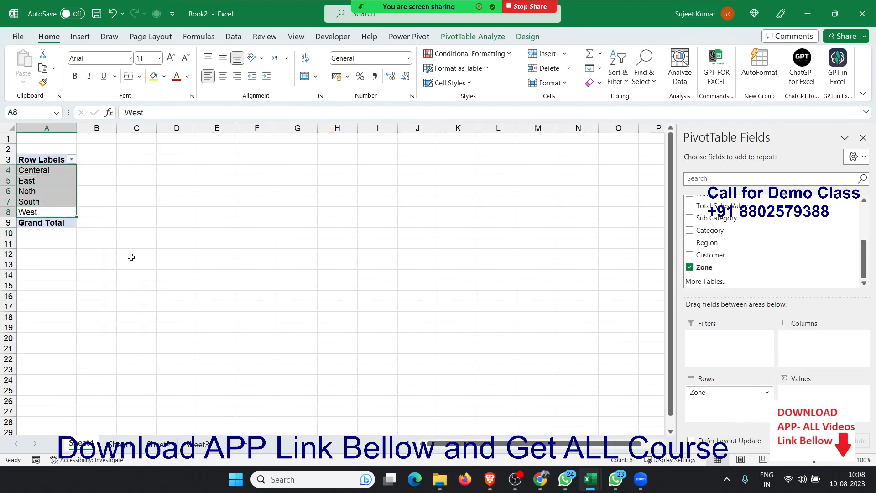
pyautogui.click(131, 254)
pyautogui.click(128, 446)
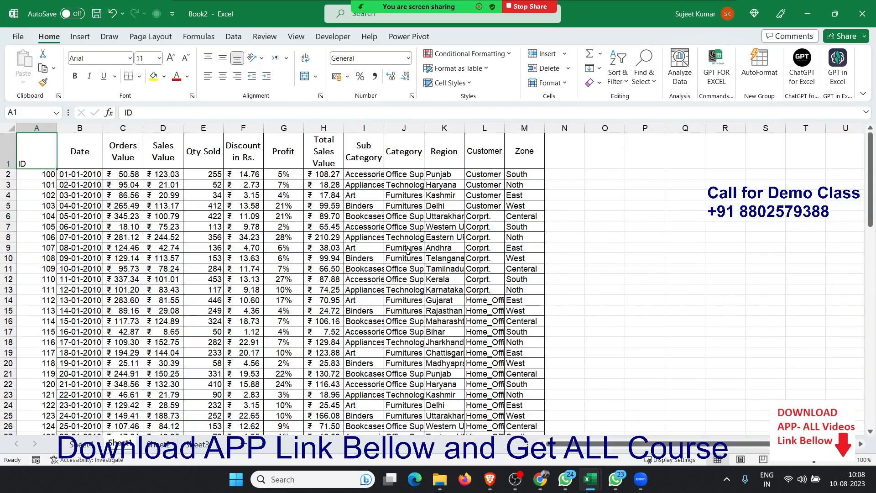
pyautogui.moveTo(523, 176); pyautogui.dragTo(477, 332)
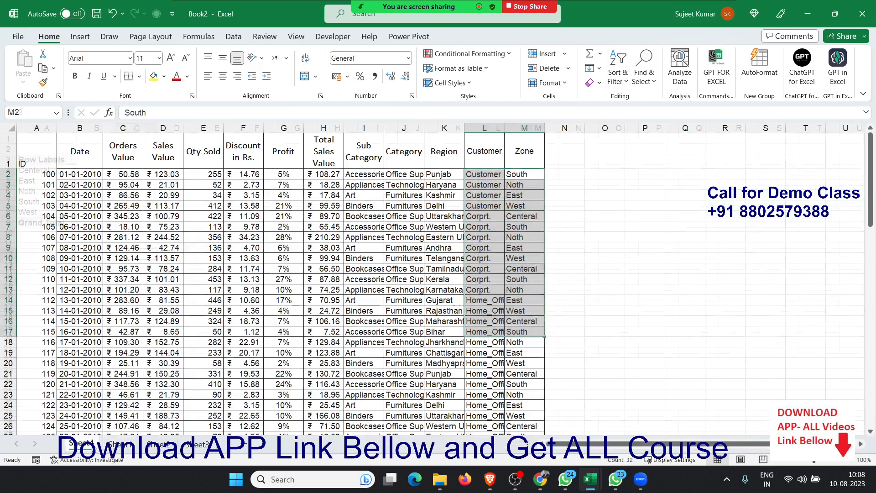
pyautogui.click(86, 444)
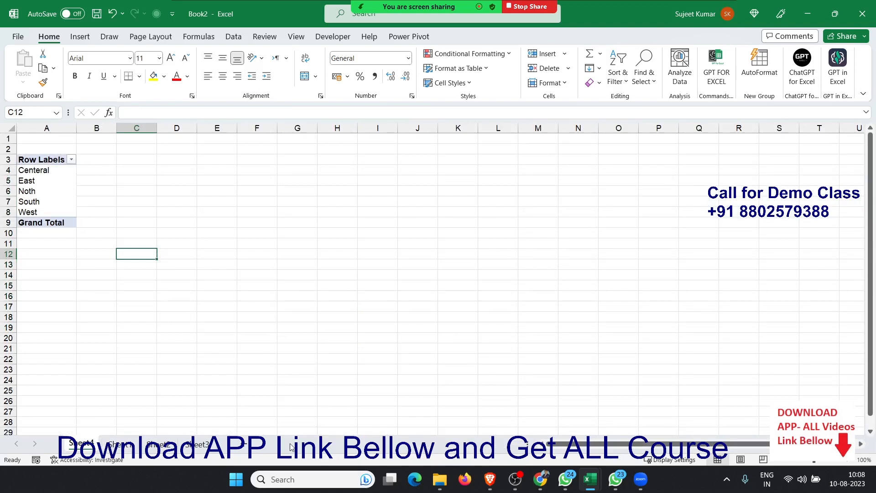
pyautogui.hotkey('alt', 'Tab')
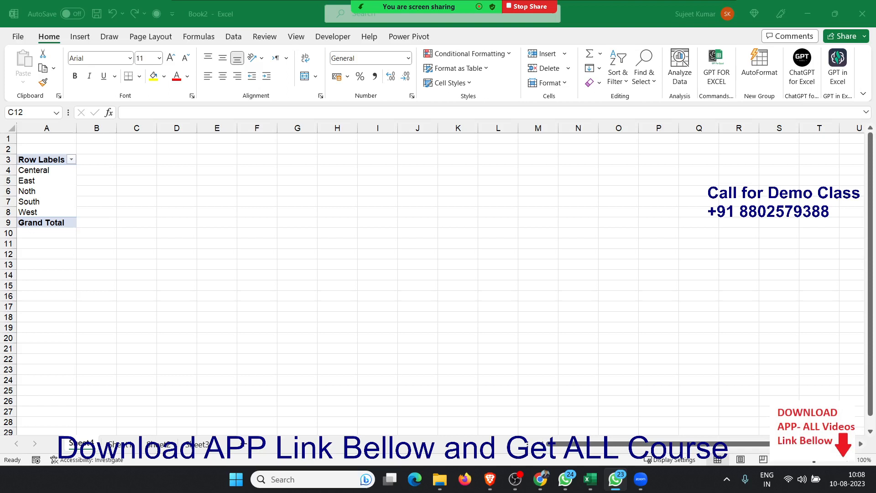
pyautogui.hotkey('alt', 'Tab')
# Step: Try the Zone field in the PivotTable's Columns area and return it to Rows
pyautogui.click(43, 184)
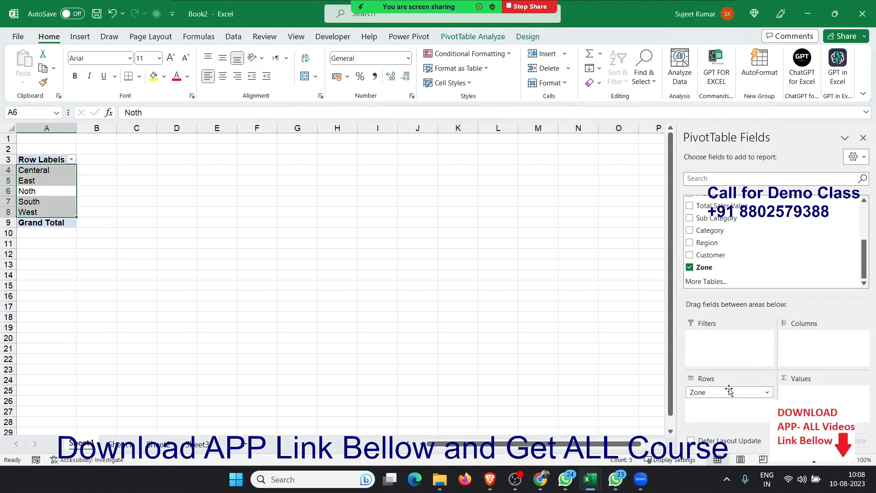
pyautogui.moveTo(729, 390)
pyautogui.mouseDown()
pyautogui.moveTo(746, 405)
pyautogui.moveTo(815, 355)
pyautogui.moveTo(804, 342)
pyautogui.moveTo(809, 362)
pyautogui.moveTo(767, 404)
pyautogui.moveTo(748, 393)
pyautogui.moveTo(797, 368)
pyautogui.moveTo(791, 338)
pyautogui.moveTo(775, 397)
pyautogui.moveTo(814, 361)
pyautogui.moveTo(806, 352)
pyautogui.mouseUp()
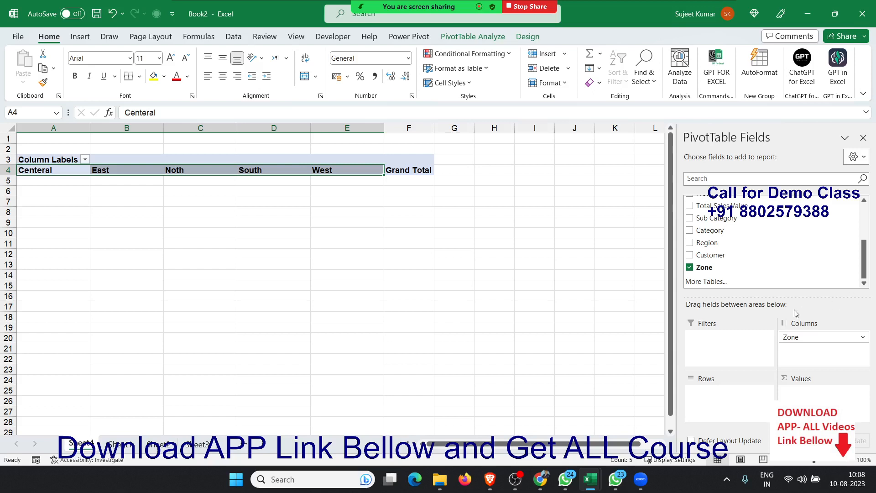
pyautogui.moveTo(794, 337); pyautogui.dragTo(755, 395)
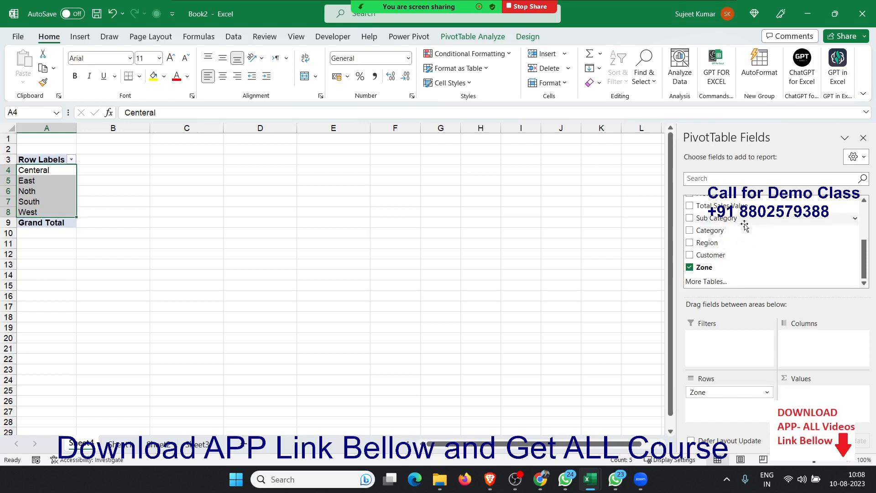
# Step: Add Total Sales Value to the PivotTable's Values area as a sum, and review the zone-wise report
pyautogui.moveTo(729, 210); pyautogui.dragTo(810, 397)
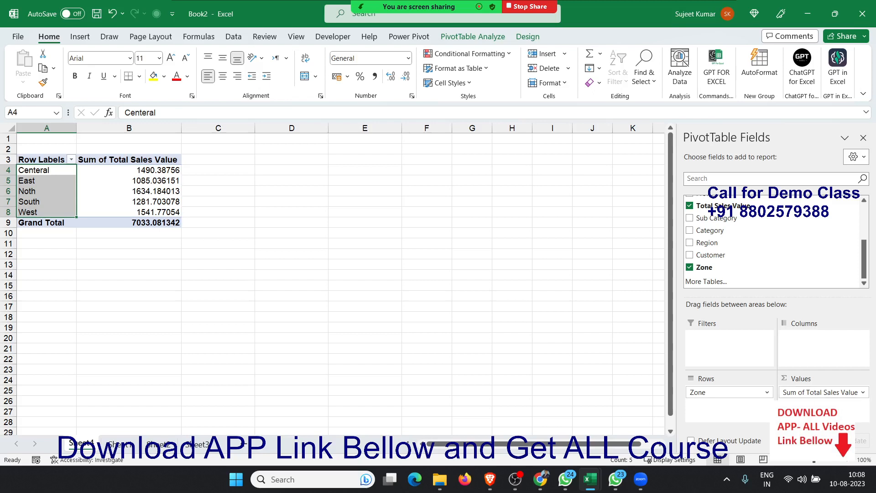
pyautogui.click(258, 236)
pyautogui.click(53, 197)
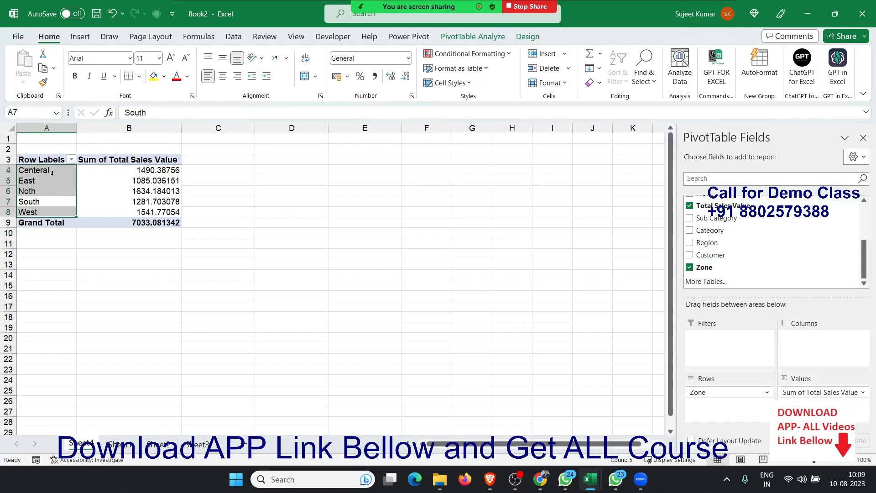
pyautogui.moveTo(53, 171); pyautogui.dragTo(137, 223)
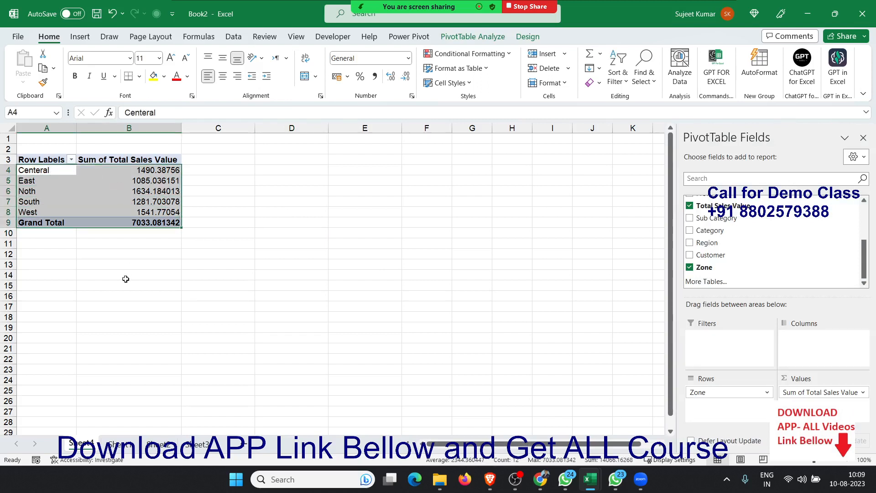
pyautogui.click(126, 279)
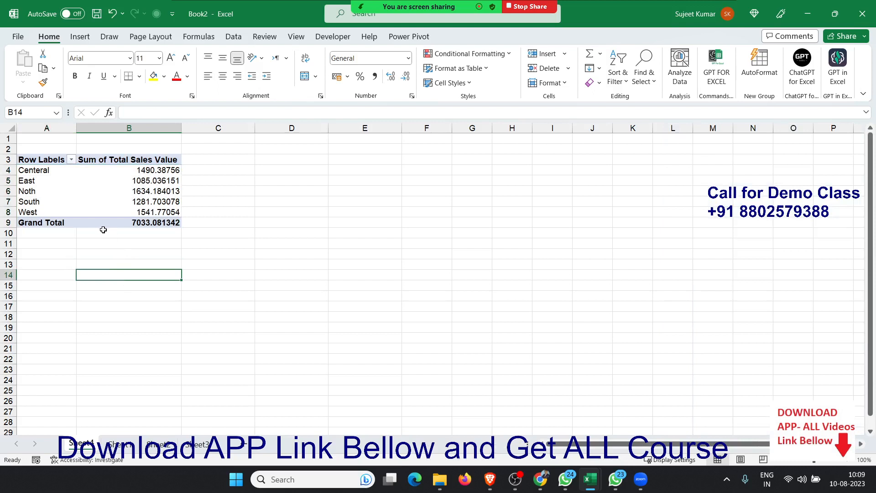
# Step: Rename the PivotTable's row label heading to Zone and its value heading to Total Rev
pyautogui.click(53, 161)
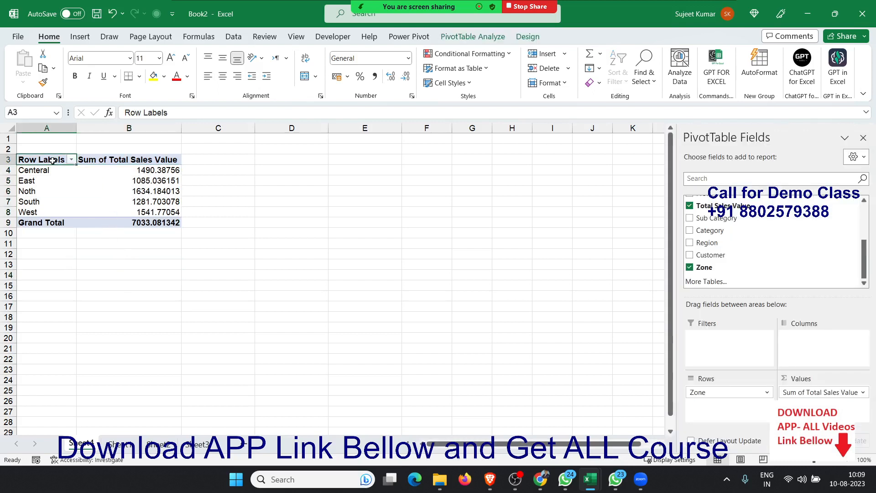
pyautogui.write('Zone')
pyautogui.press('Tab')
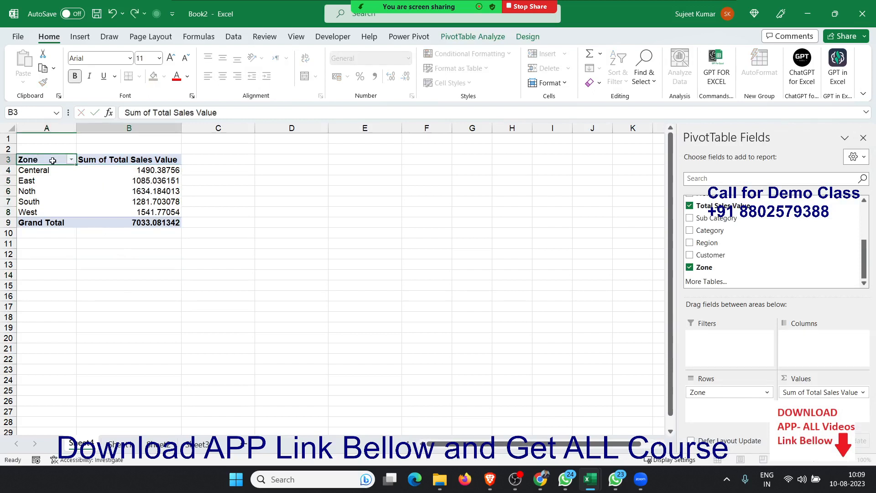
pyautogui.write('Tota')
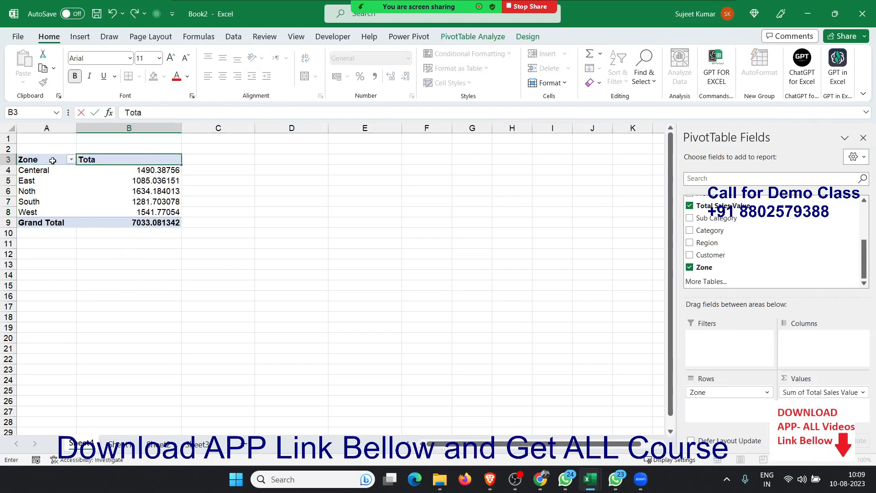
pyautogui.write('l Rev')
pyautogui.press('Return')
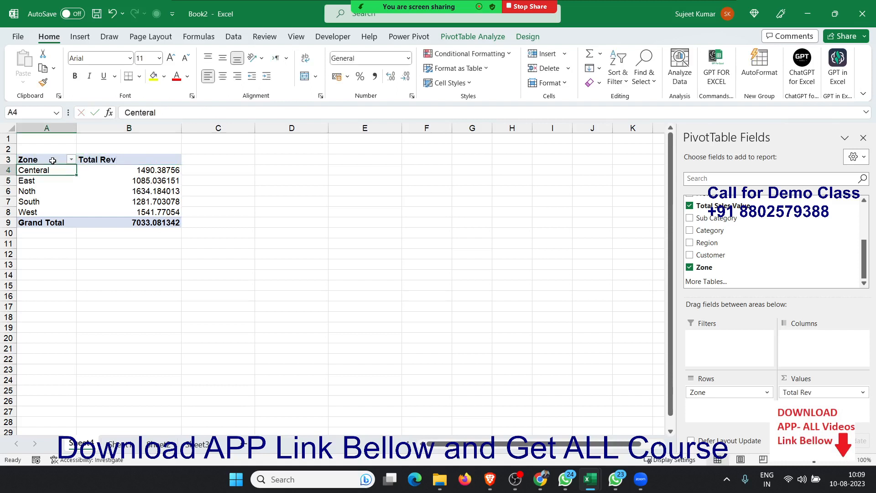
# Step: Format the Total Rev value field as Number with 0 decimal places
pyautogui.press('Right')
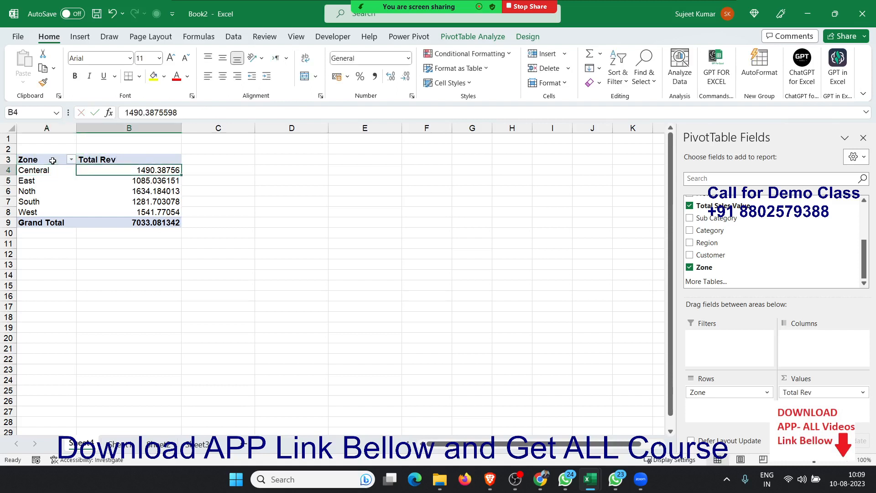
pyautogui.hotkey('ctrl', 'shift', 'Down')
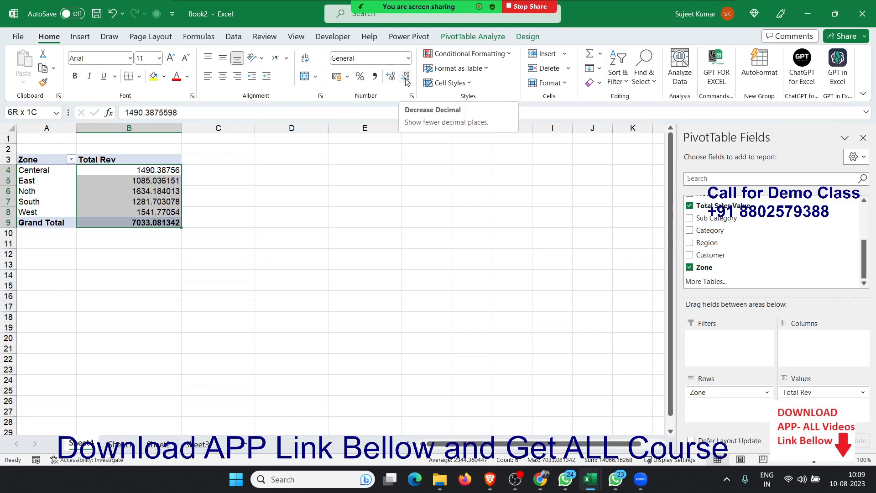
pyautogui.click(825, 395)
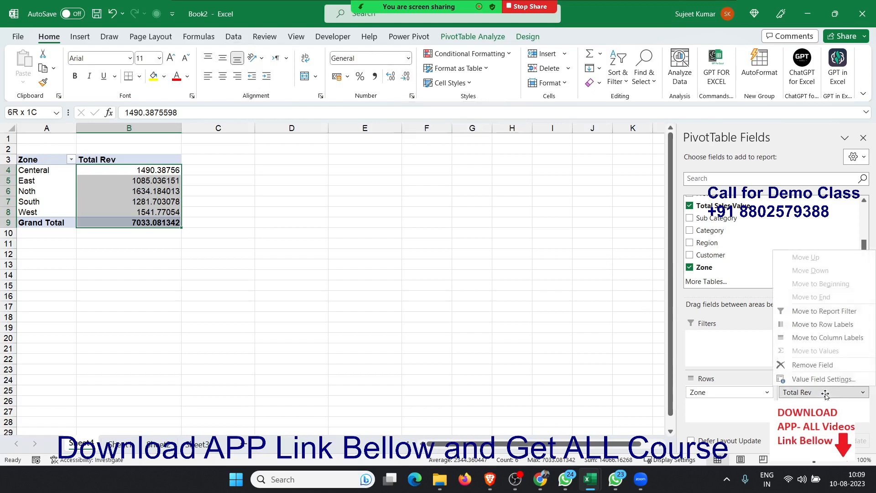
pyautogui.click(828, 382)
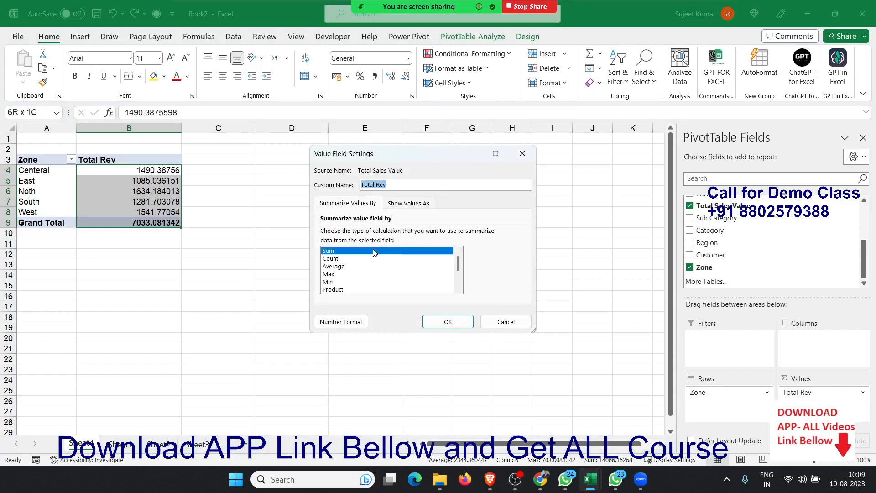
pyautogui.click(340, 323)
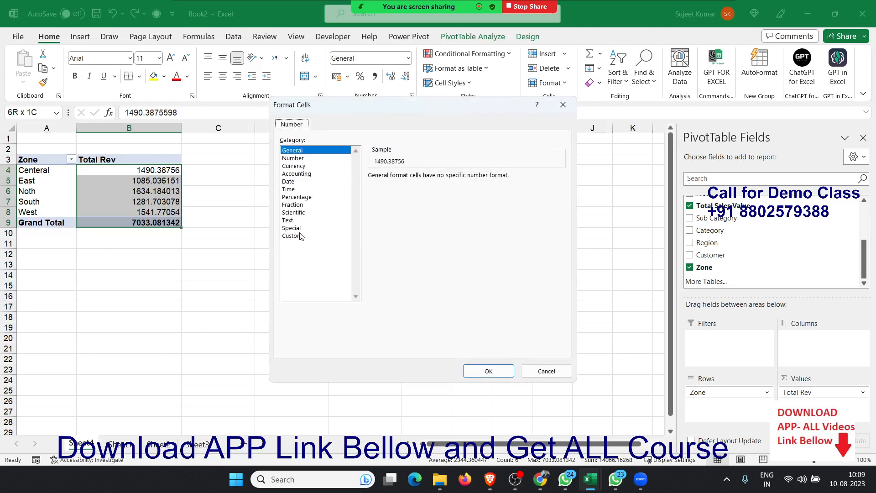
pyautogui.click(292, 158)
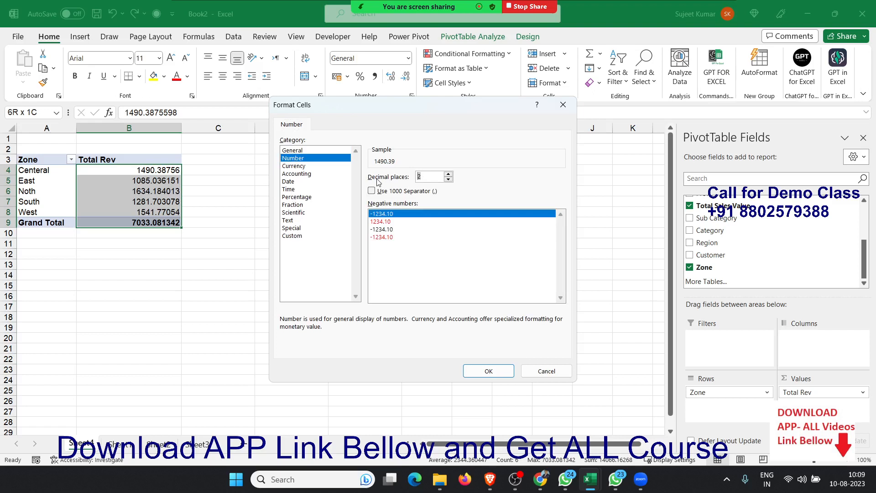
pyautogui.write('0')
pyautogui.click(484, 371)
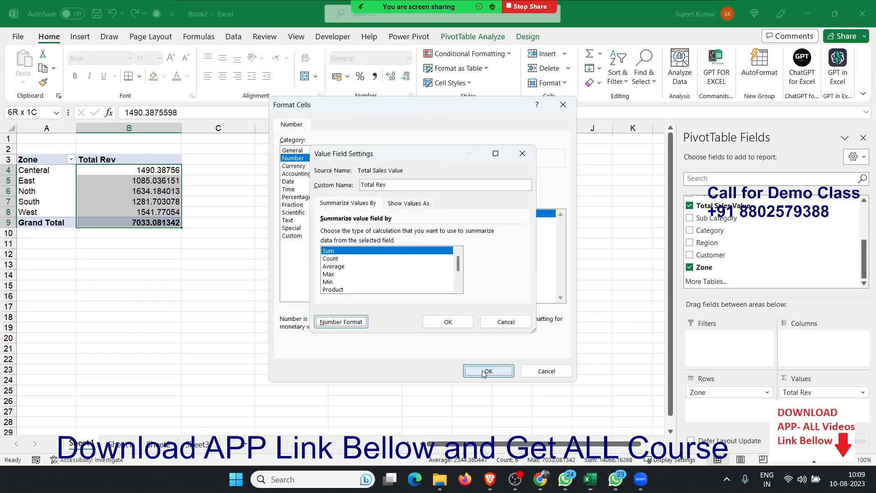
pyautogui.click(471, 323)
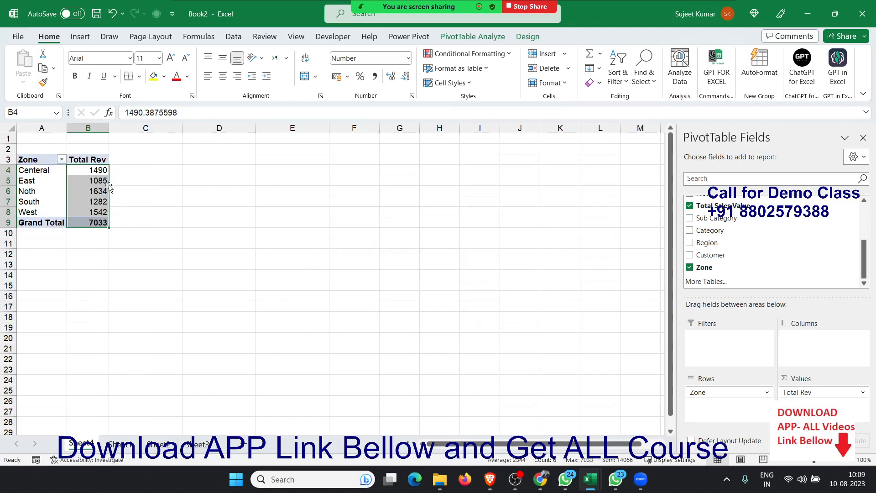
# Step: Apply all borders to the whole PivotTable, cells A3:B9
pyautogui.click(122, 194)
pyautogui.moveTo(33, 160); pyautogui.dragTo(91, 222)
pyautogui.click(138, 77)
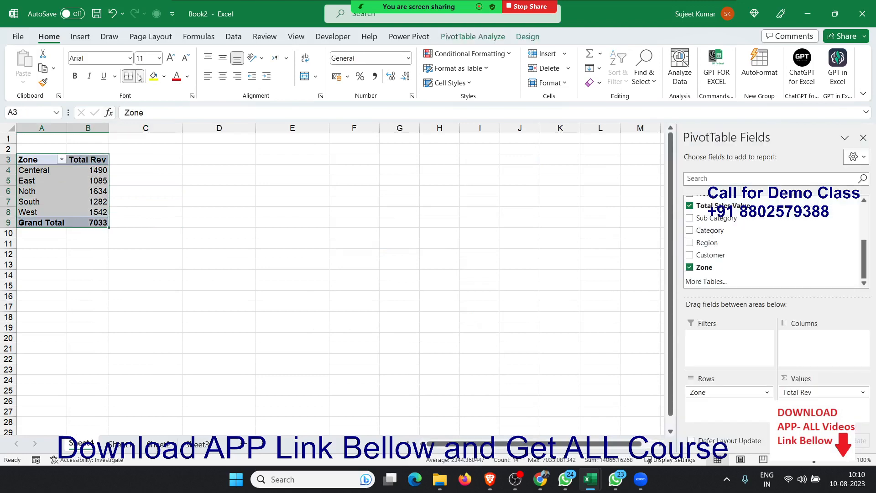
pyautogui.click(145, 189)
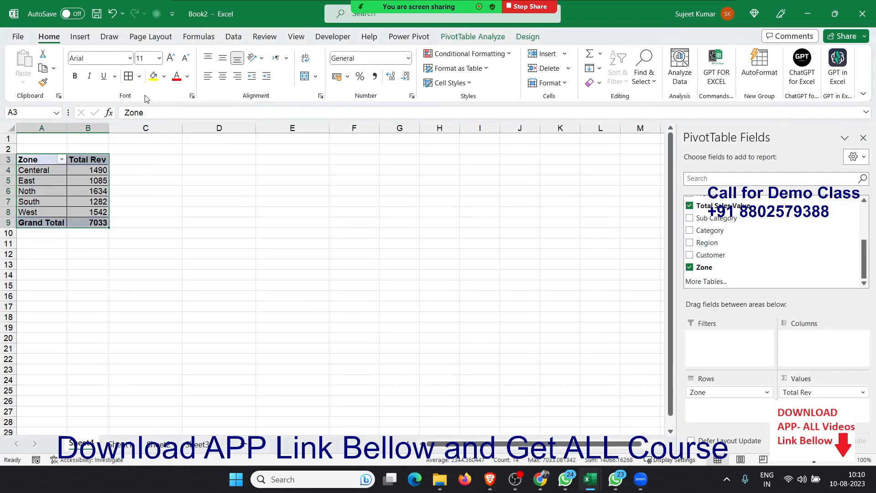
# Step: Insert a 2-D pie chart from the zone-wise PivotTable
pyautogui.click(80, 36)
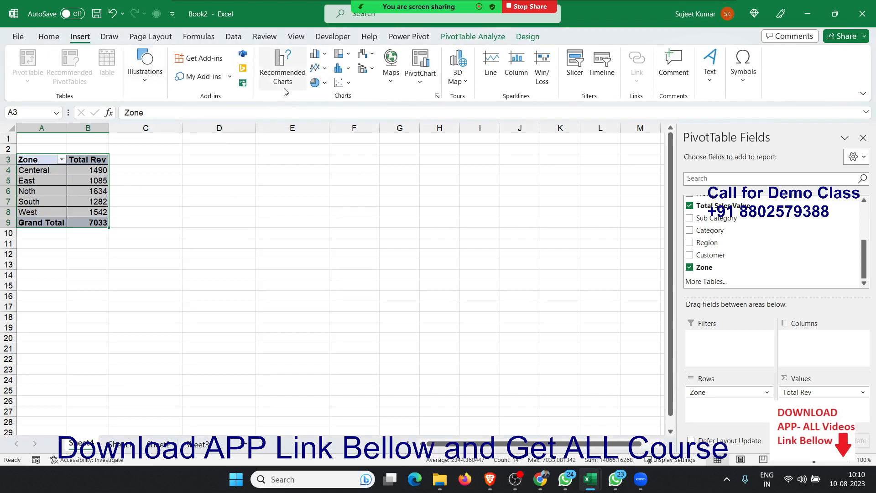
pyautogui.click(331, 84)
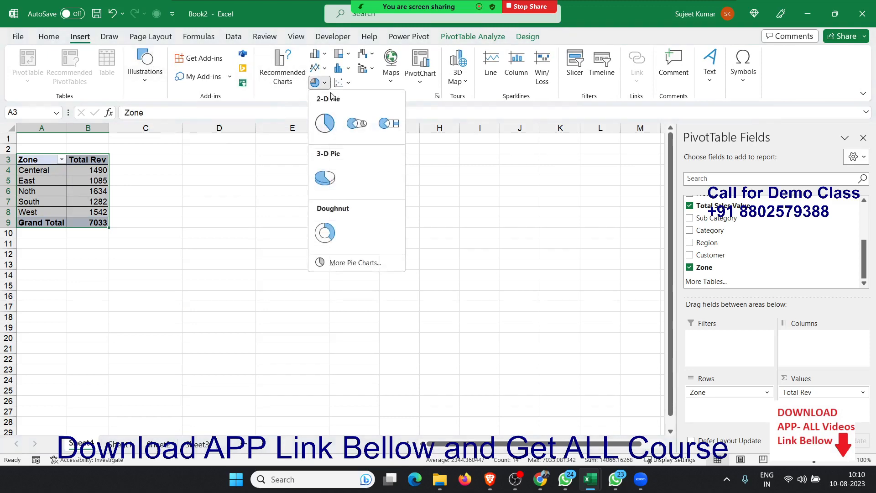
pyautogui.click(327, 121)
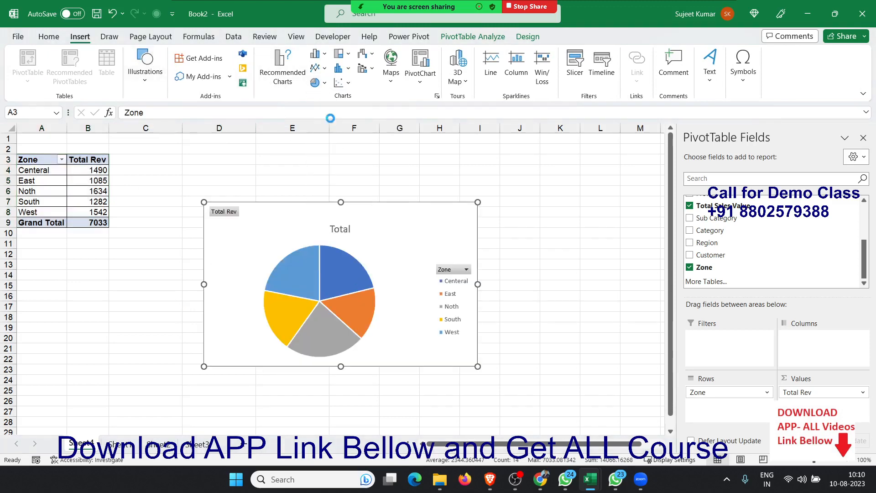
# Step: Apply the blue-background chart style with white labelled slices to the pie chart and place it directly beside the PivotTable
pyautogui.click(531, 40)
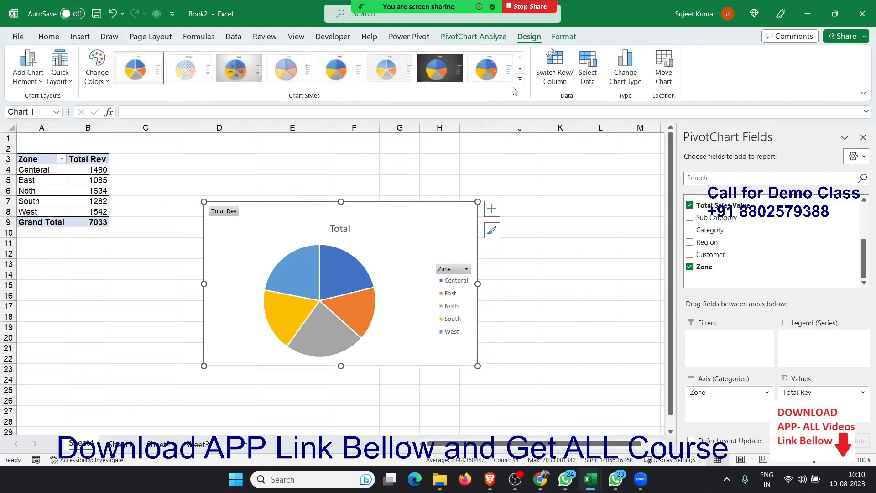
pyautogui.scroll(-1, 519, 86)
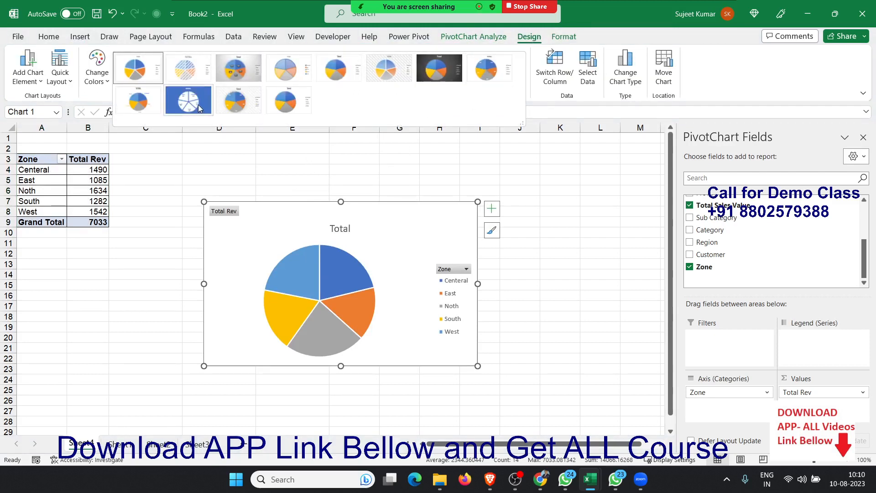
pyautogui.click(188, 68)
pyautogui.moveTo(274, 225); pyautogui.dragTo(204, 166)
pyautogui.click(306, 366)
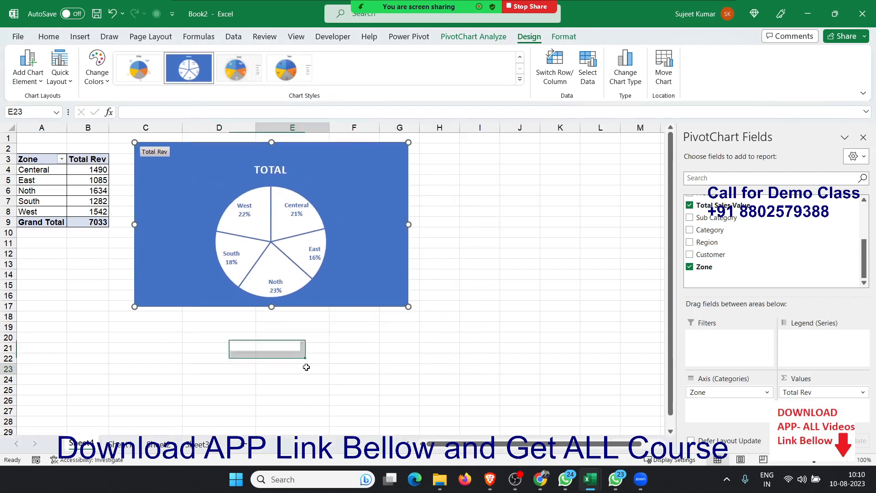
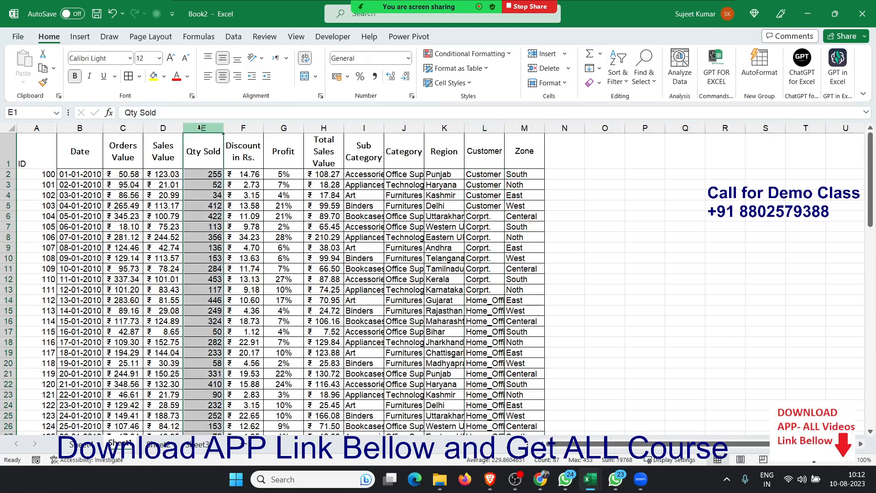
# Step: Create a second PivotTable on a new worksheet from the sales data starting at cell A1
pyautogui.click(35, 158)
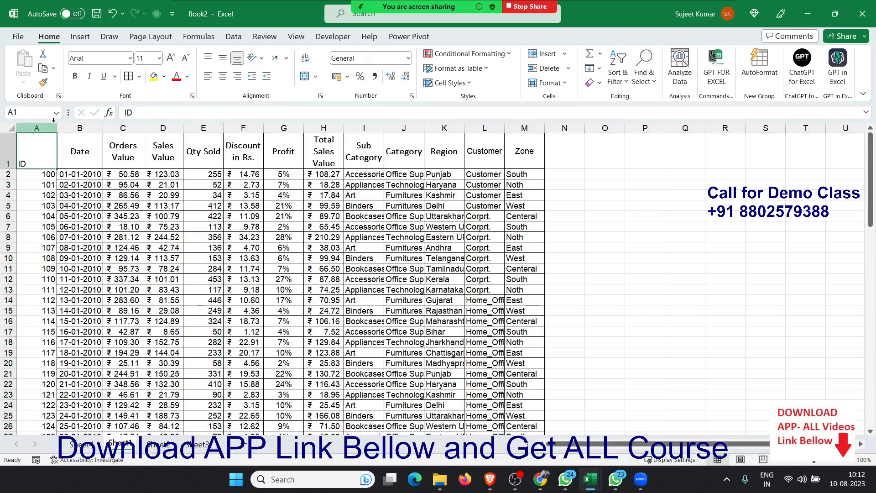
pyautogui.click(80, 36)
pyautogui.click(33, 60)
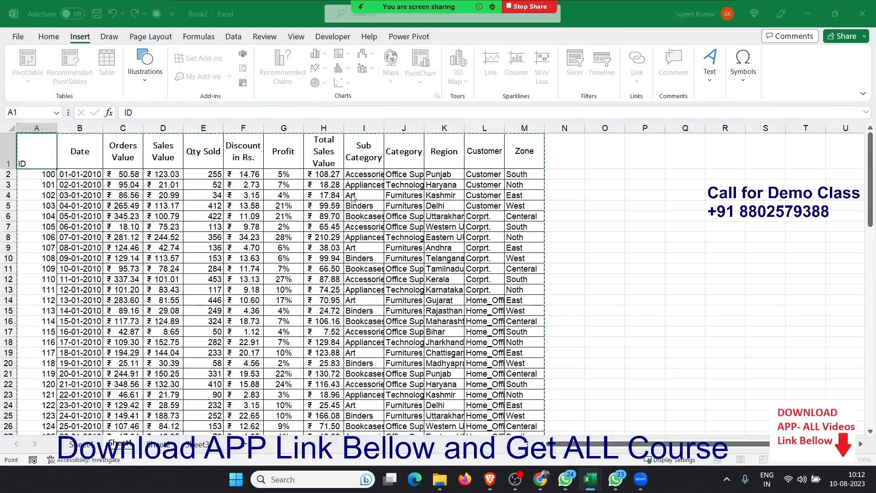
pyautogui.click(470, 319)
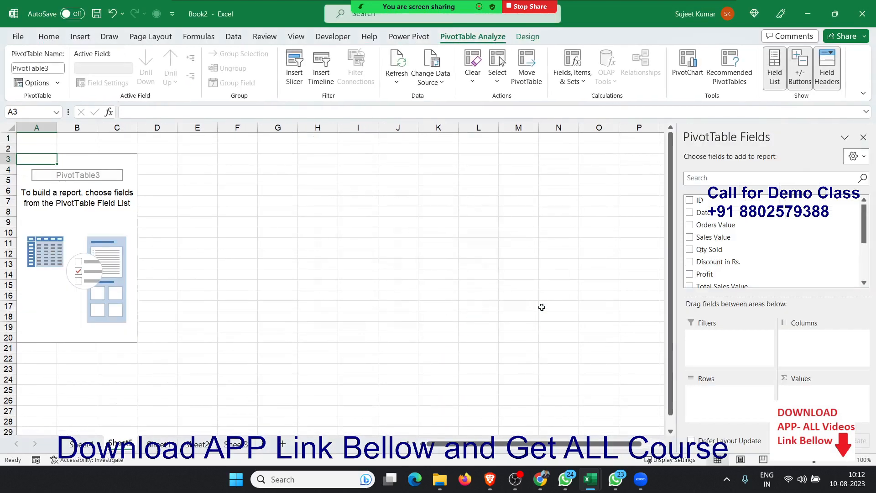
# Step: Lay out the new PivotTable with Qty Sold summed in Values, Customer in Columns and Zone in Rows
pyautogui.scroll(-3, 708, 262)
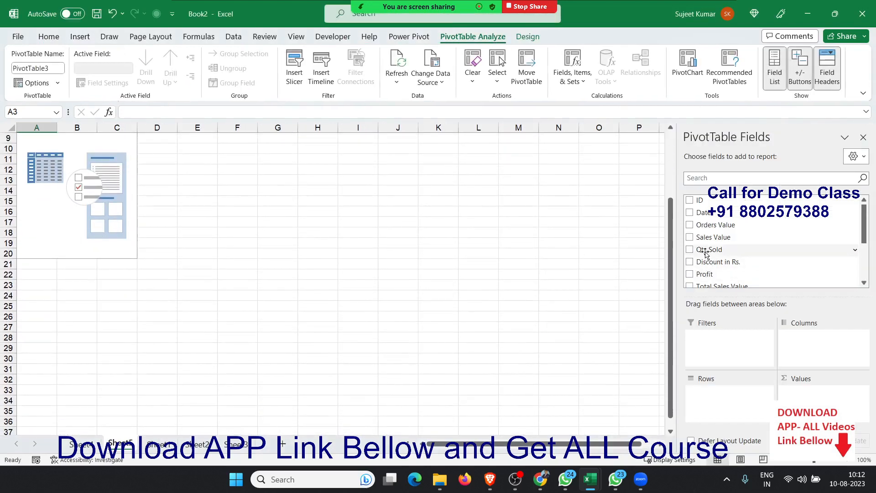
pyautogui.moveTo(710, 249); pyautogui.dragTo(796, 397)
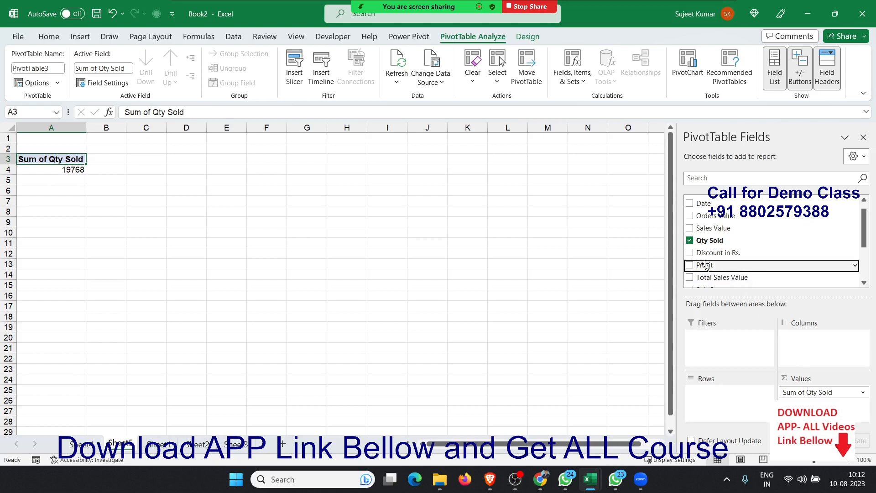
pyautogui.scroll(-2, 705, 265)
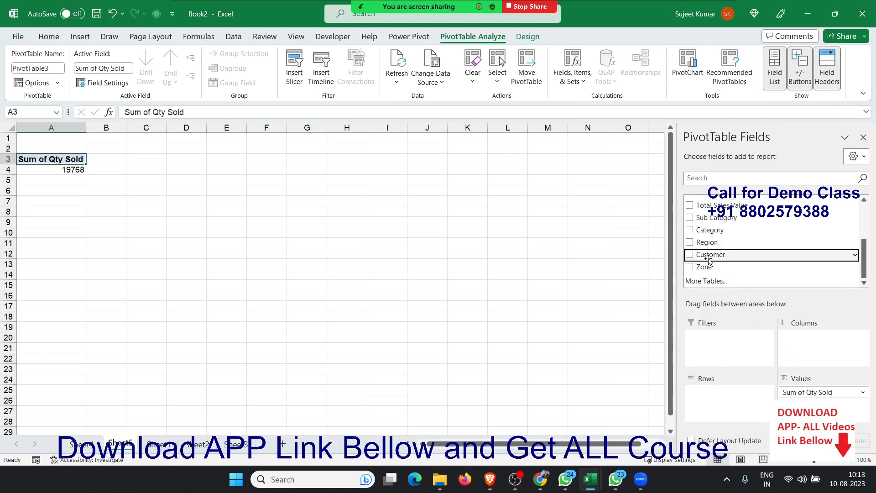
pyautogui.moveTo(709, 260); pyautogui.dragTo(824, 343)
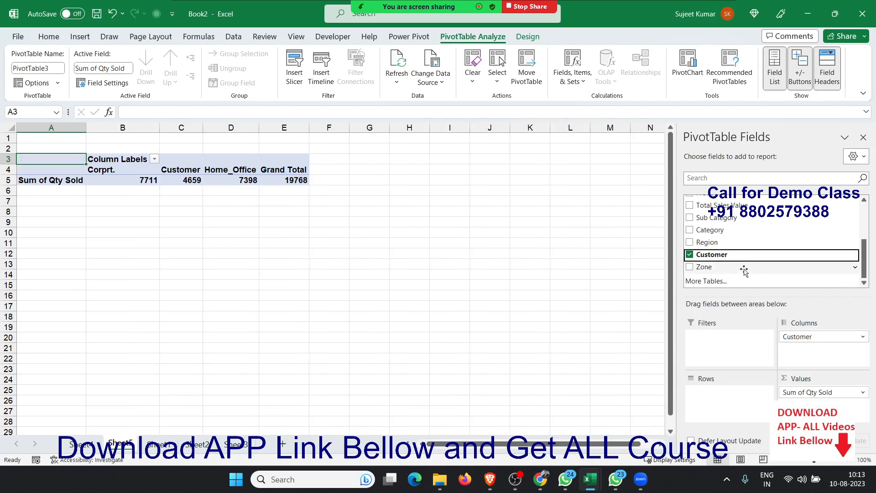
pyautogui.moveTo(743, 270); pyautogui.dragTo(725, 406)
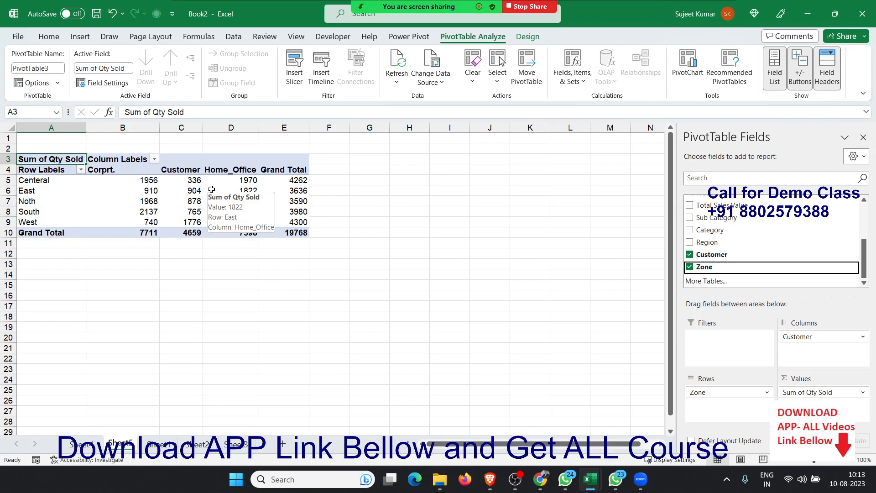
pyautogui.press('Down')
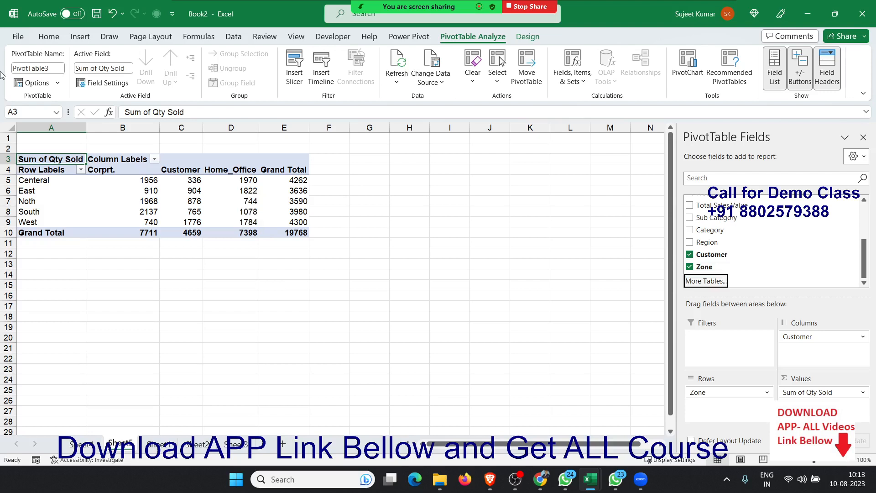
# Step: Rename the PivotTable's row label header as Zone and its value header as Sales in Qty
pyautogui.click(43, 171)
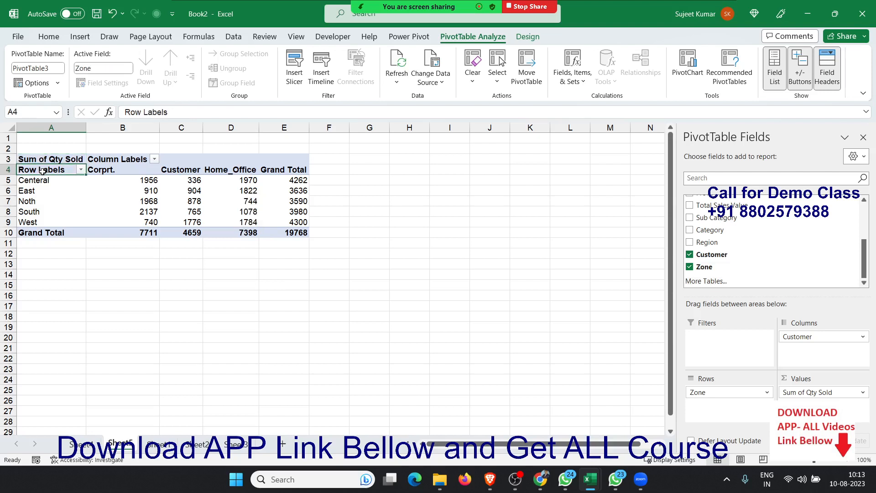
pyautogui.write('Zone')
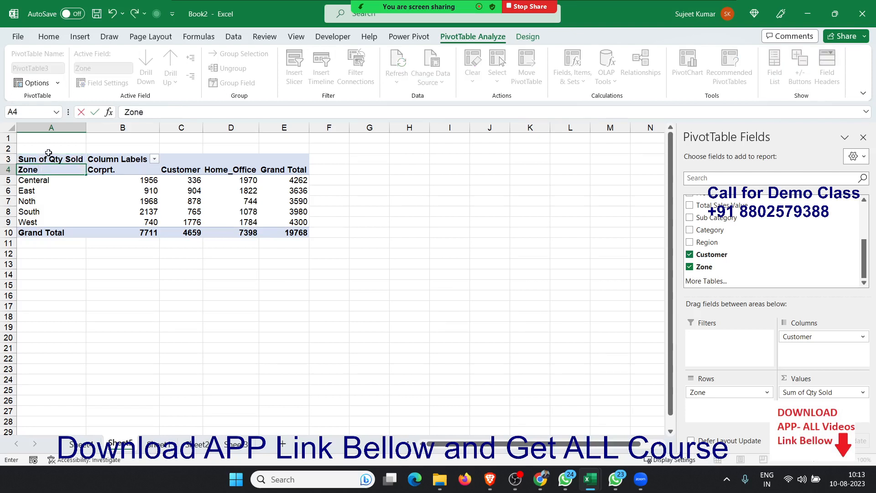
pyautogui.click(49, 159)
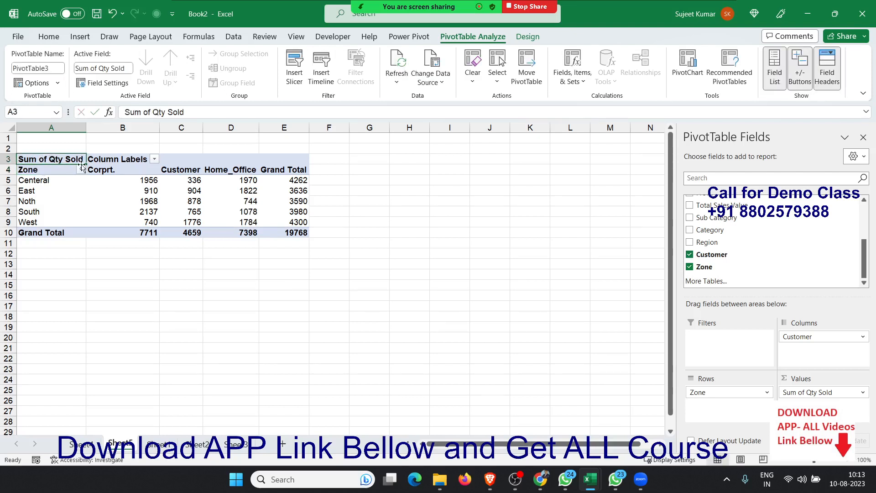
pyautogui.write('Sales')
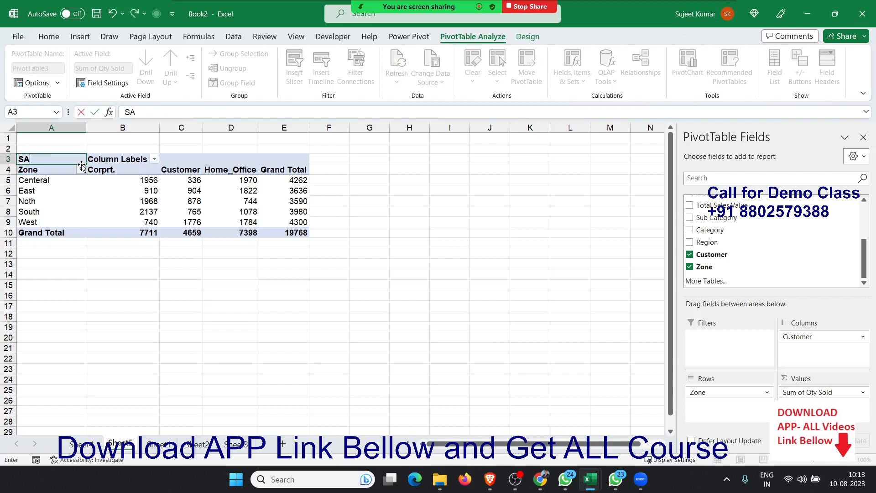
pyautogui.write(' in Qty')
pyautogui.press('Return')
# Step: Rename the PivotTable's column label header as Type
pyautogui.press('Up')
pyautogui.press('Right')
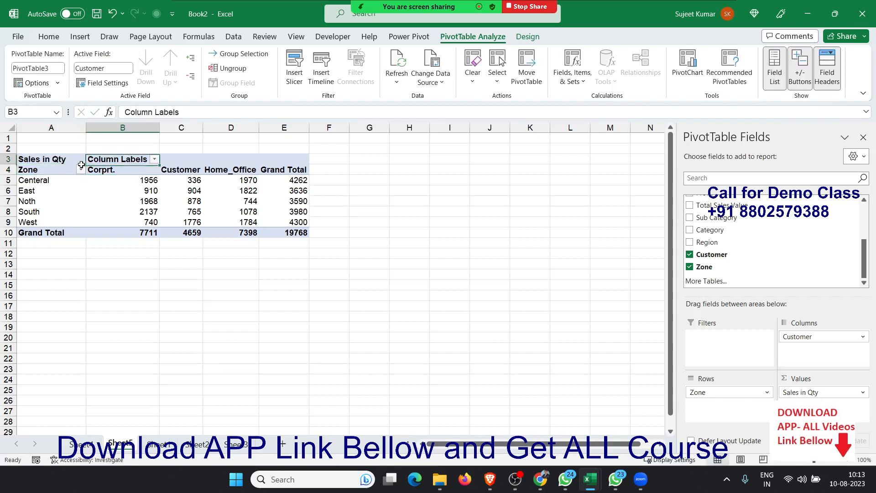
pyautogui.write('Type')
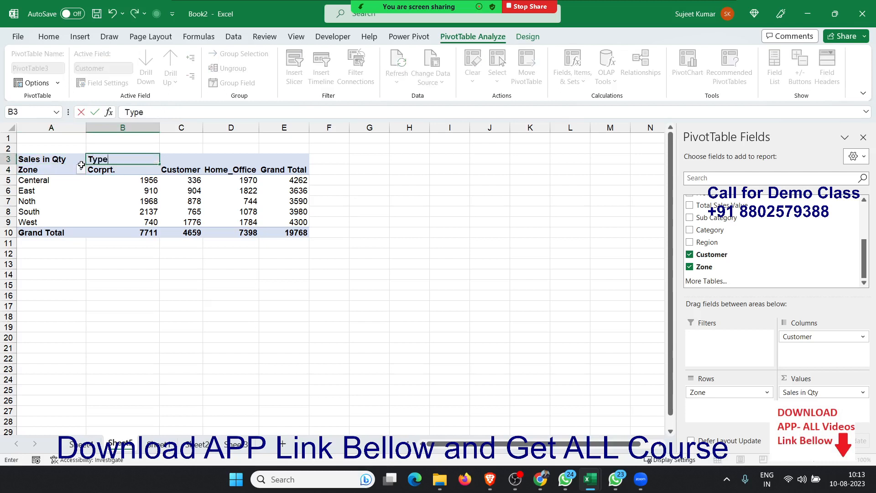
pyautogui.press('Return')
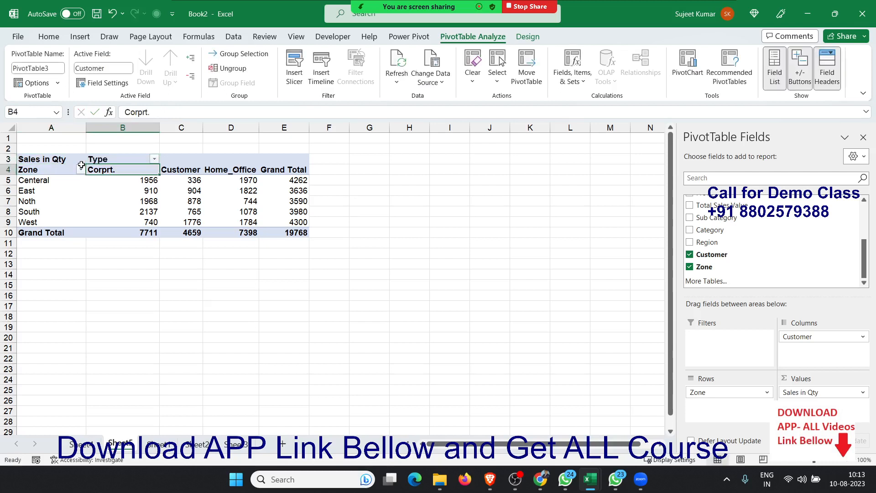
# Step: Correct the misspelled Noth row label in the PivotTable to North
pyautogui.press('Down')
pyautogui.press('Left')
pyautogui.hotkey('shift', 'Down')
pyautogui.press('Down')
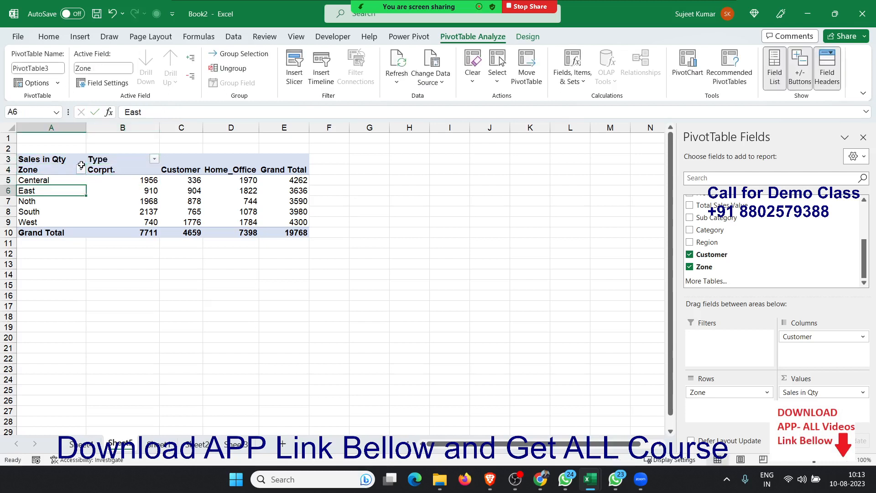
pyautogui.press('Down')
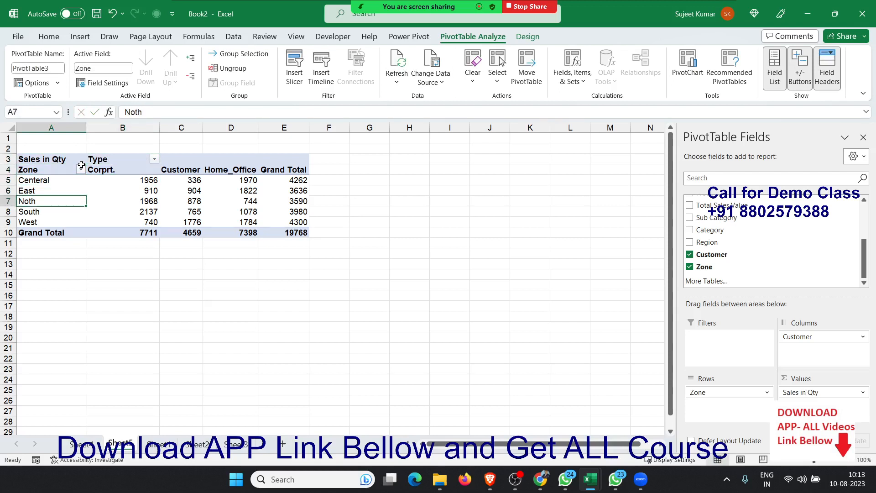
pyautogui.write('North')
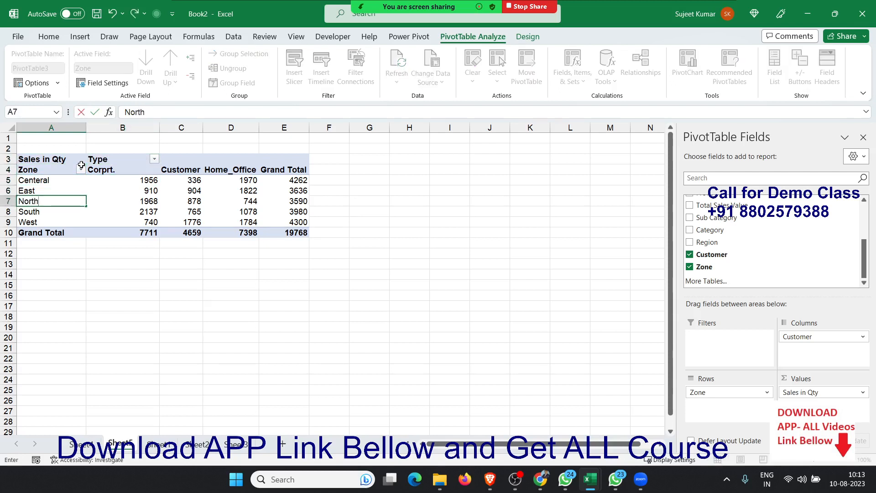
pyautogui.press('Return')
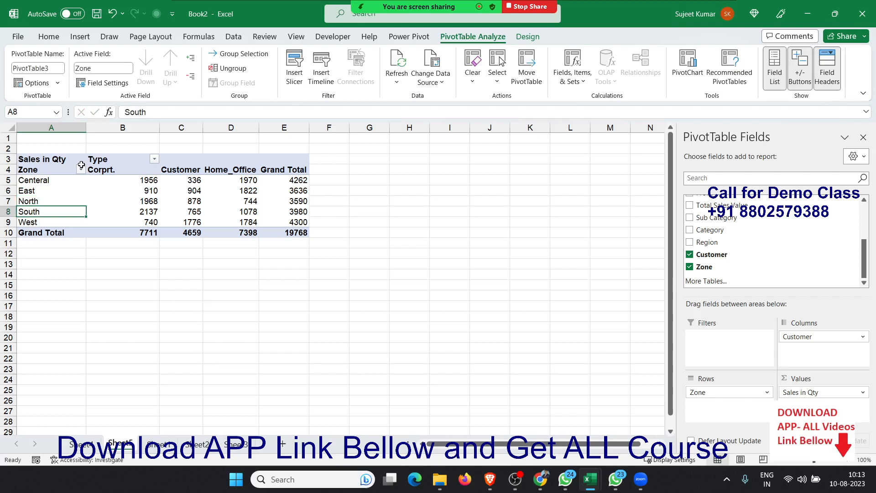
# Step: Examine the customer type headings and the quantities listed under them for each zone
pyautogui.press('Up')
pyautogui.press('Up')
pyautogui.press('Up')
pyautogui.press('Up')
pyautogui.press('Right')
pyautogui.press('Right')
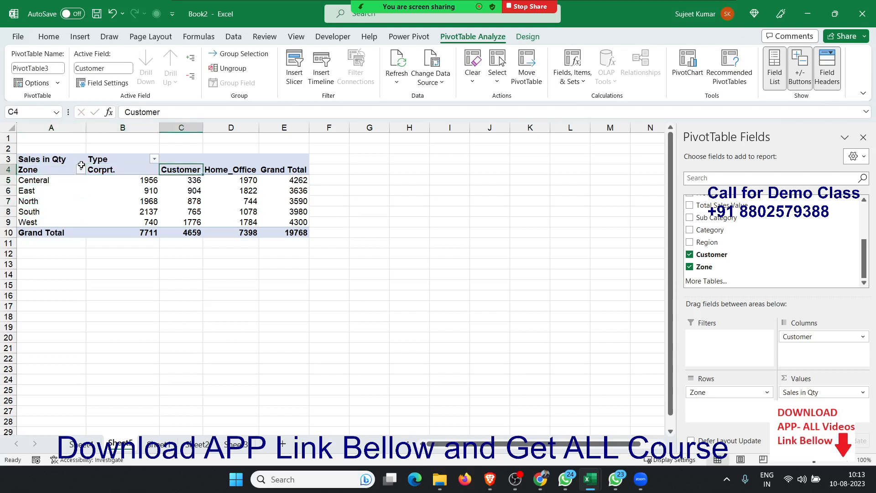
pyautogui.press('Right')
pyautogui.press('Down')
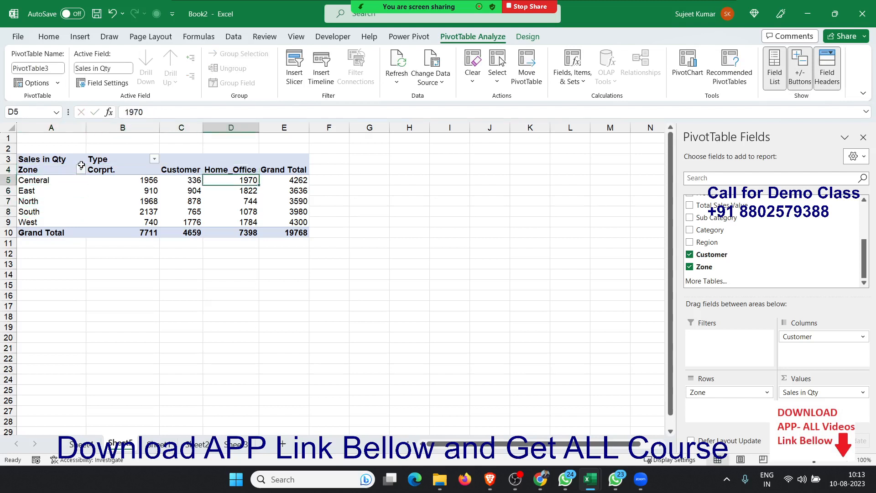
pyautogui.press('Left')
pyautogui.press('Left')
pyautogui.hotkey('shift', 'Right')
pyautogui.hotkey('shift', 'Right')
pyautogui.hotkey('shift', 'Down')
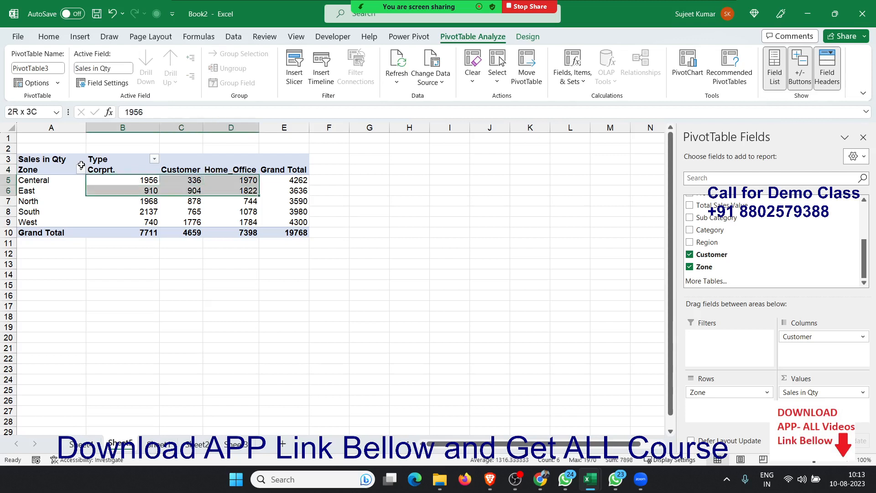
# Step: Try to delete the East zone's Customer quantity in cell C6 of the PivotTable
pyautogui.press('Down')
pyautogui.press('Right')
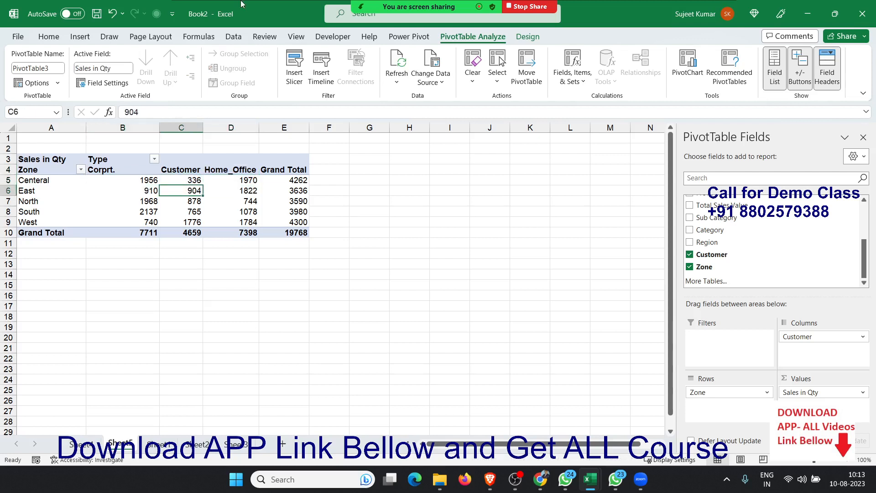
pyautogui.press('Delete')
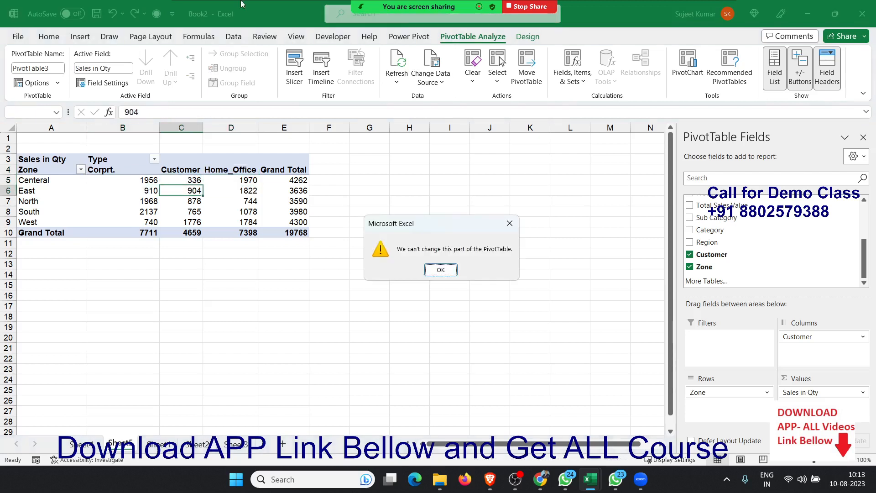
pyautogui.press('Return')
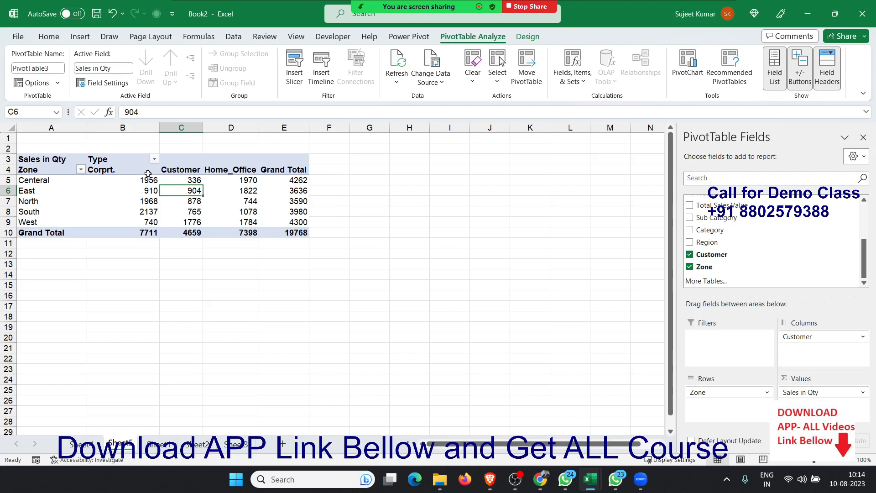
# Step: Move the Customer field from Columns to Rows beneath Zone and check the nested Home_Office rows
pyautogui.moveTo(147, 174); pyautogui.dragTo(802, 191)
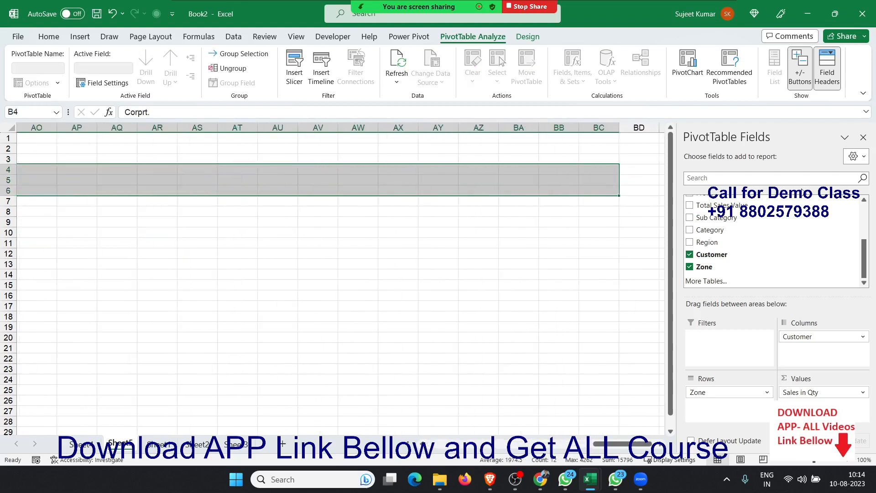
pyautogui.press('Left')
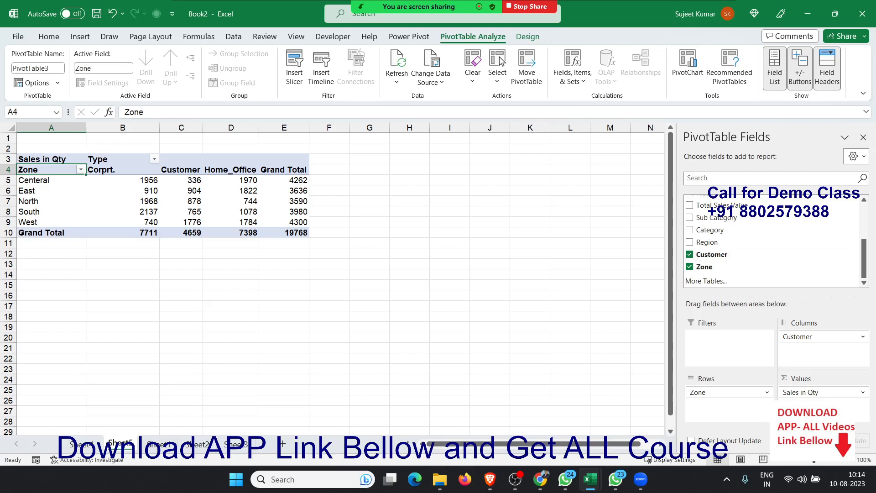
pyautogui.click(794, 338)
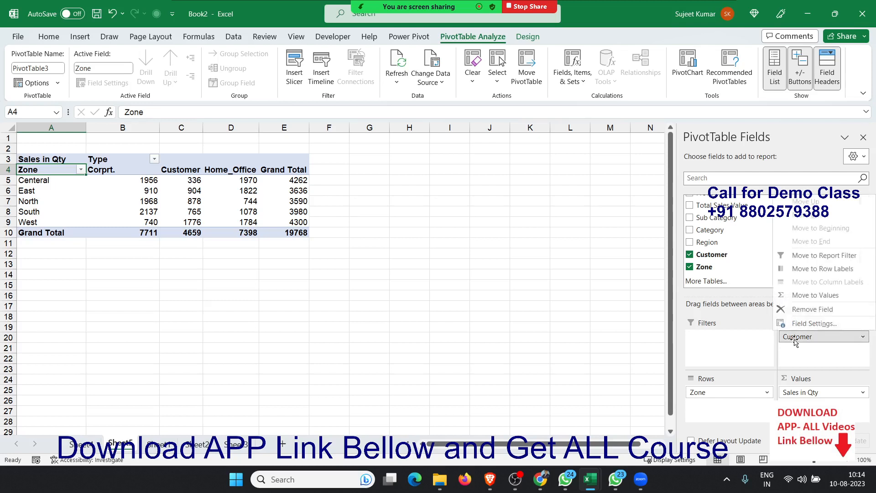
pyautogui.click(726, 393)
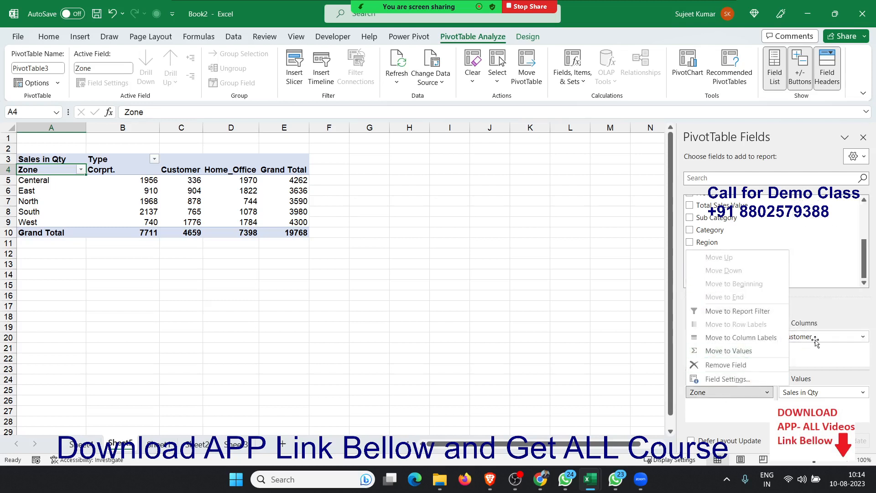
pyautogui.moveTo(815, 338); pyautogui.dragTo(738, 409)
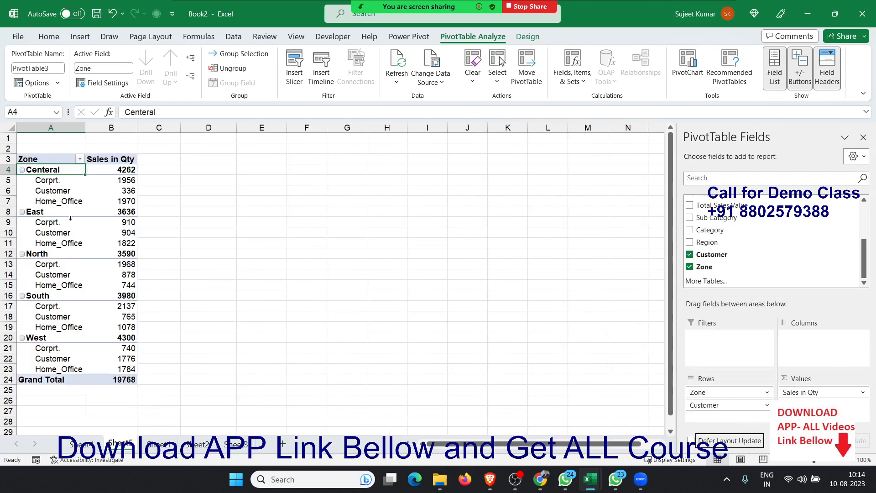
pyautogui.click(63, 193)
pyautogui.click(64, 240)
pyautogui.click(69, 287)
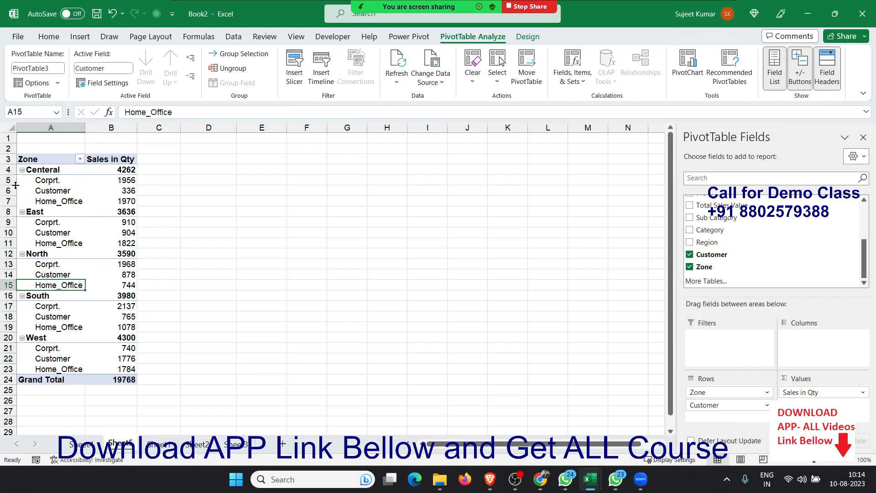
# Step: Collapse the Centeral, East, North, South and West groups one by one to hide their customer types
pyautogui.click(23, 170)
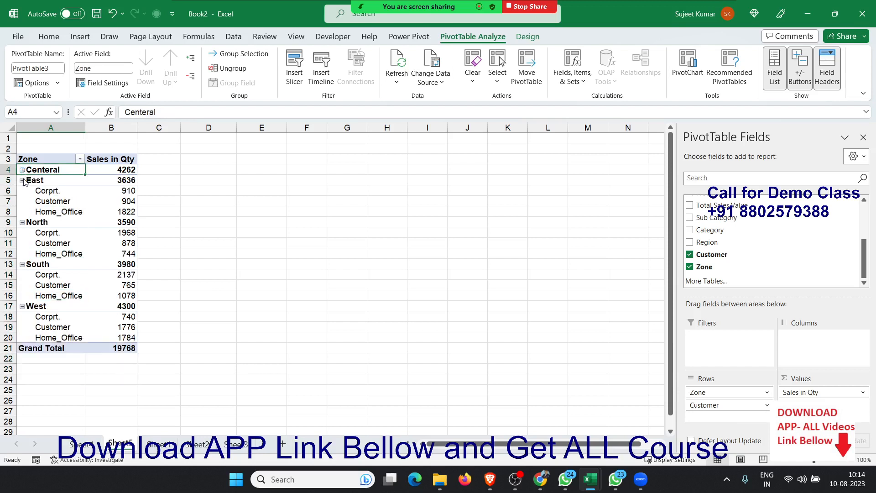
pyautogui.click(22, 180)
pyautogui.click(22, 191)
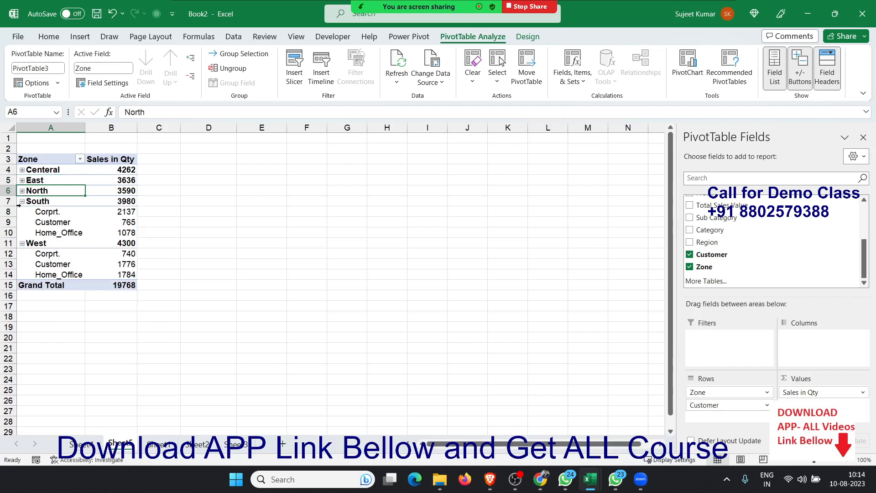
pyautogui.click(22, 202)
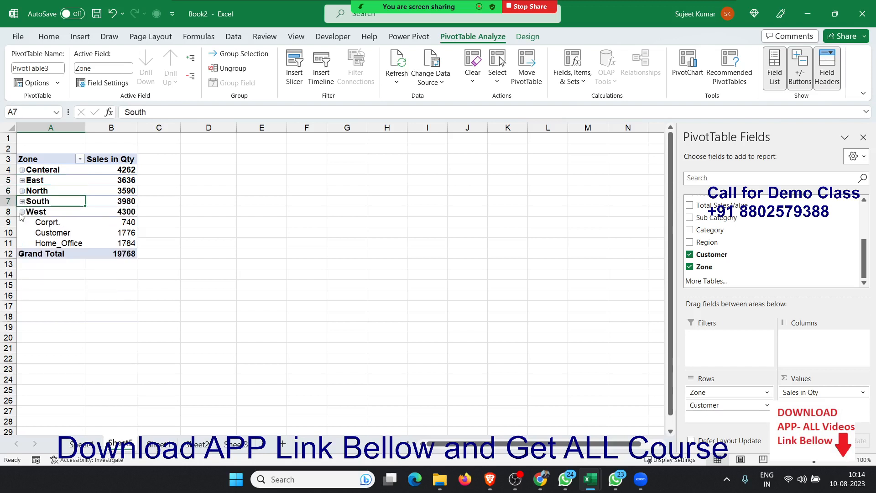
pyautogui.click(22, 212)
# Step: Expand the entire Zone field at once, collapse it, and expand it again to show all customer types
pyautogui.click(28, 189)
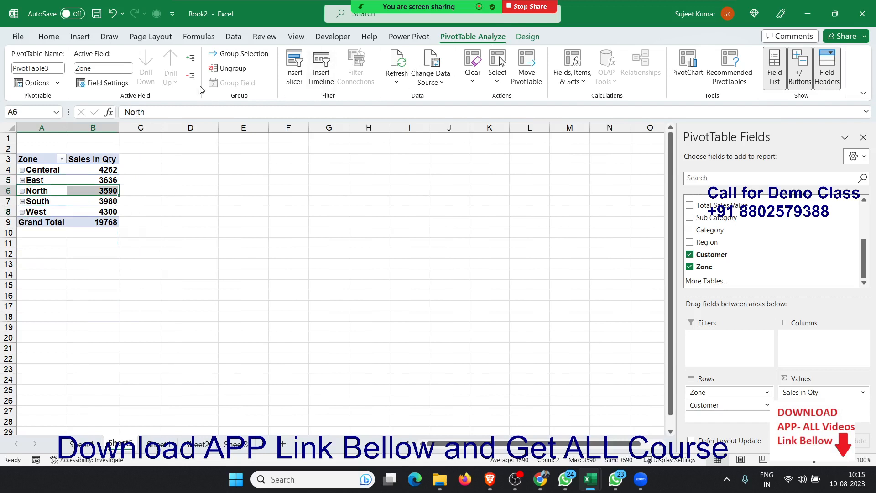
pyautogui.click(193, 62)
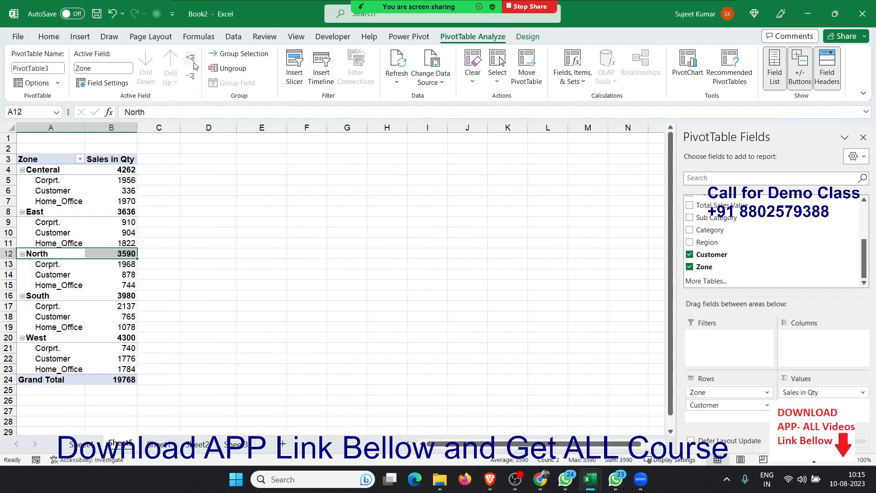
pyautogui.click(191, 76)
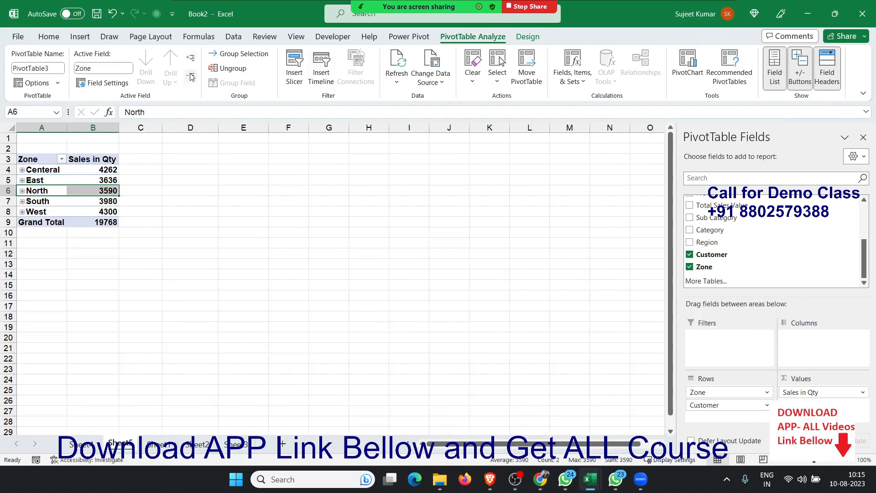
pyautogui.click(193, 63)
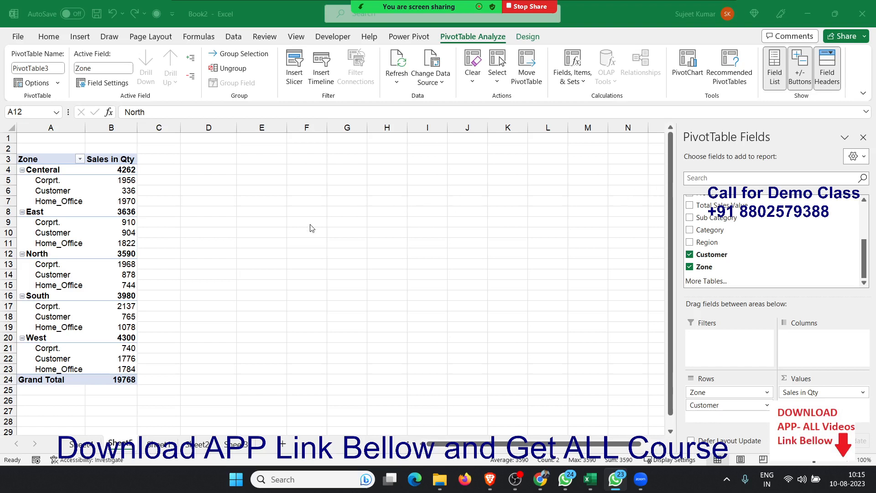
# Step: Copy the PivotTable's column A and paste it as values into column F, starting at cell F1
pyautogui.click(93, 230)
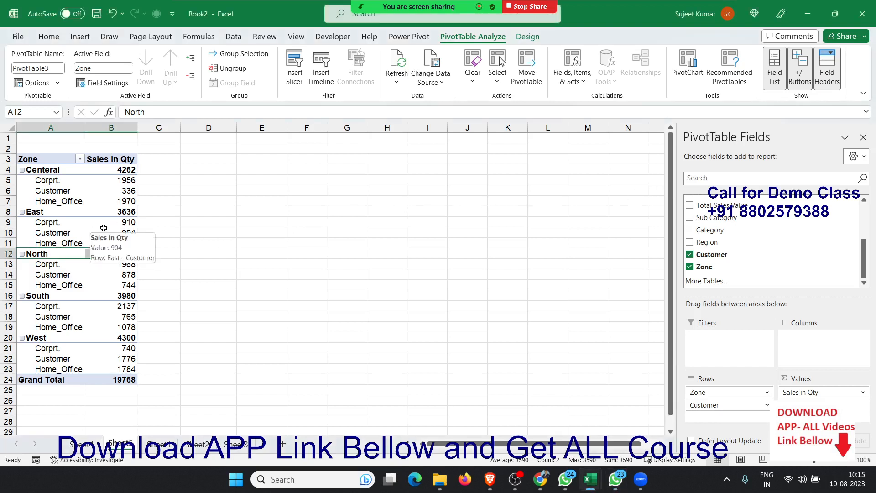
pyautogui.click(126, 221)
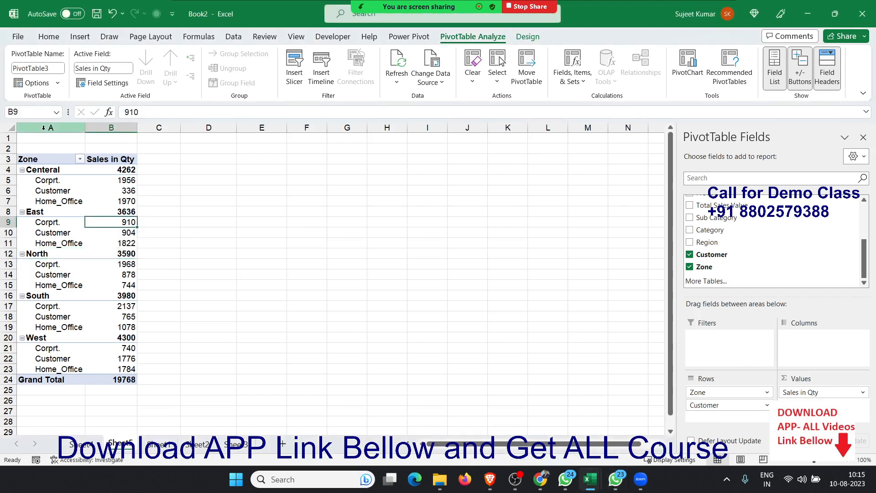
pyautogui.click(44, 128)
pyautogui.hotkey('ctrl', 'c')
pyautogui.click(322, 178)
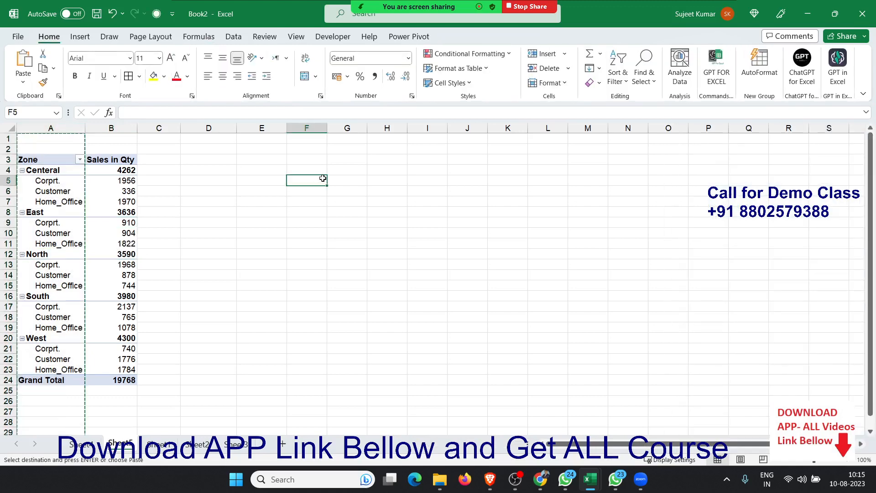
pyautogui.rightClick(322, 179)
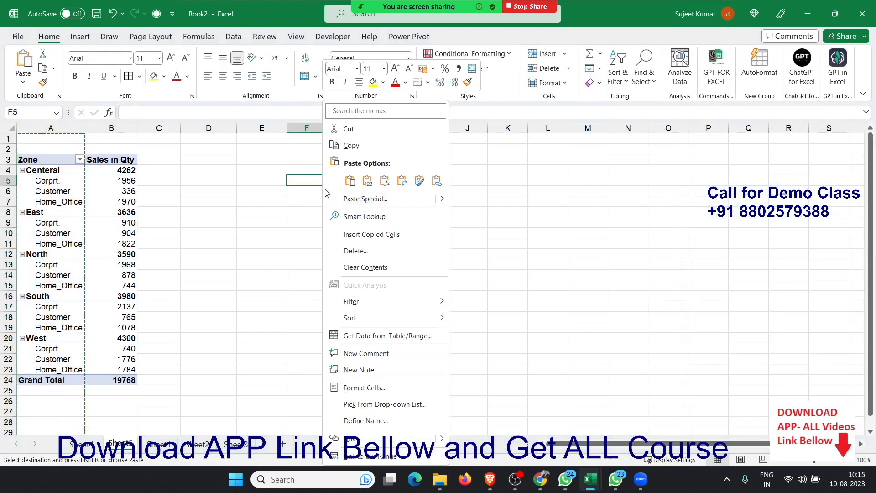
pyautogui.click(352, 200)
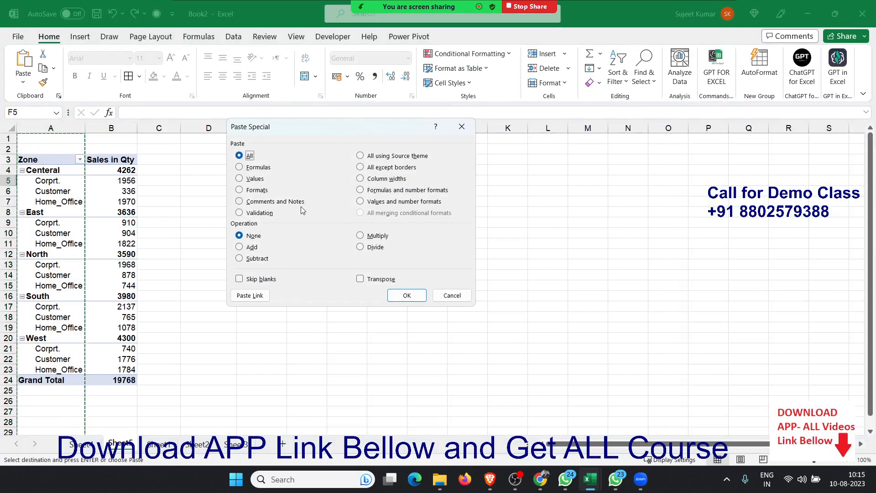
pyautogui.click(442, 294)
pyautogui.click(331, 137)
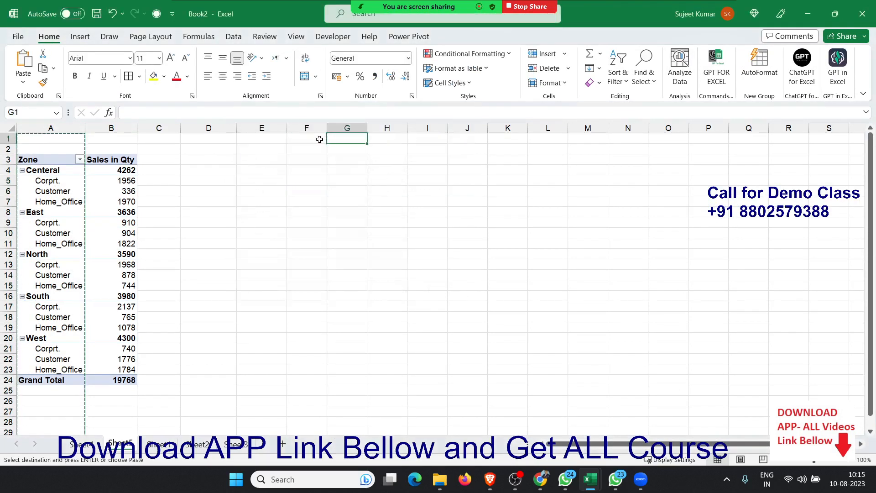
pyautogui.click(319, 138)
pyautogui.click(23, 82)
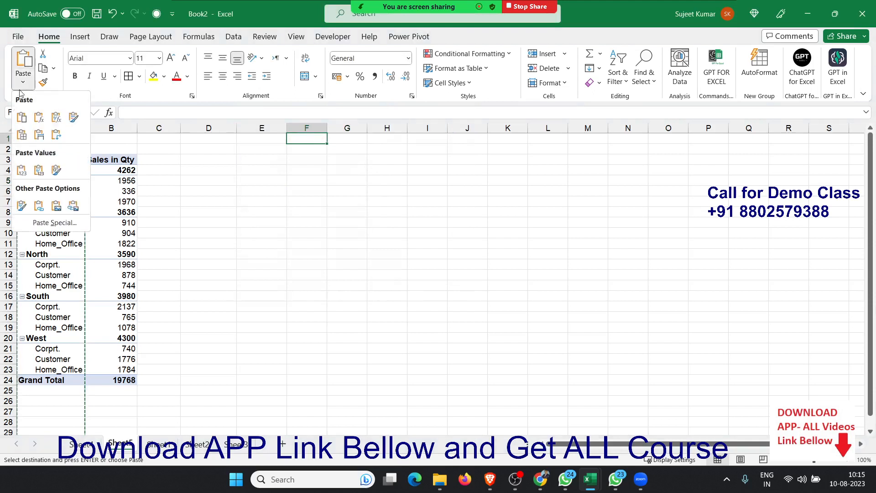
pyautogui.click(20, 170)
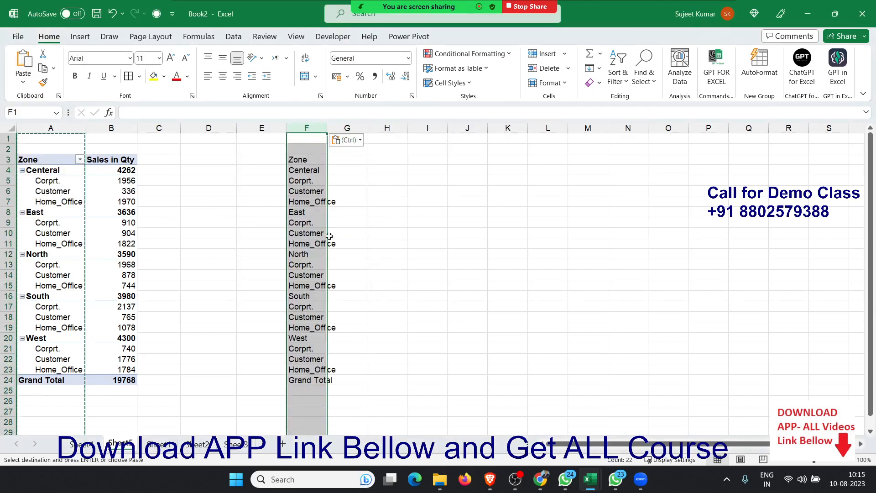
# Step: Check the pasted zone and customer labels in column F and clear the whole column
pyautogui.click(312, 236)
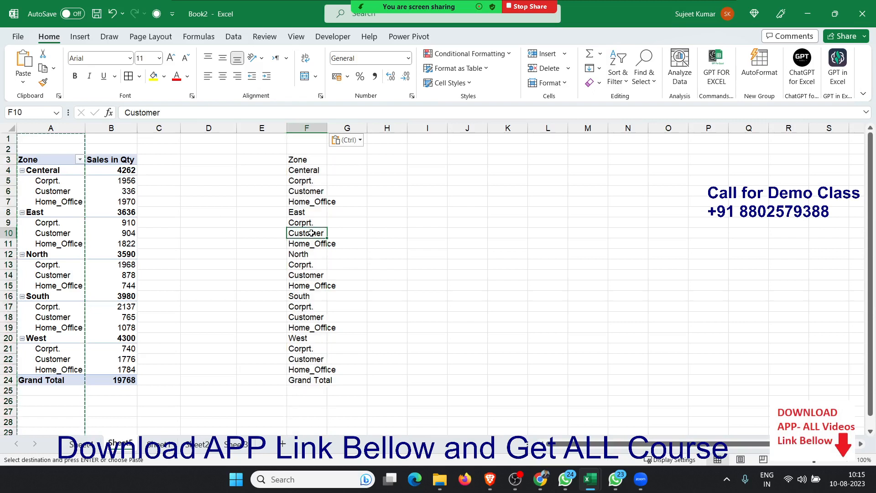
pyautogui.click(316, 191)
pyautogui.click(315, 222)
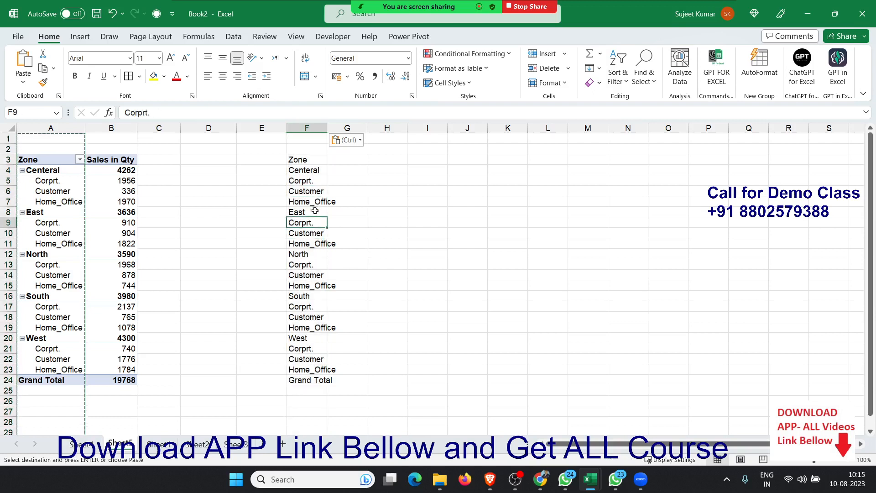
pyautogui.click(312, 127)
pyautogui.press('Delete')
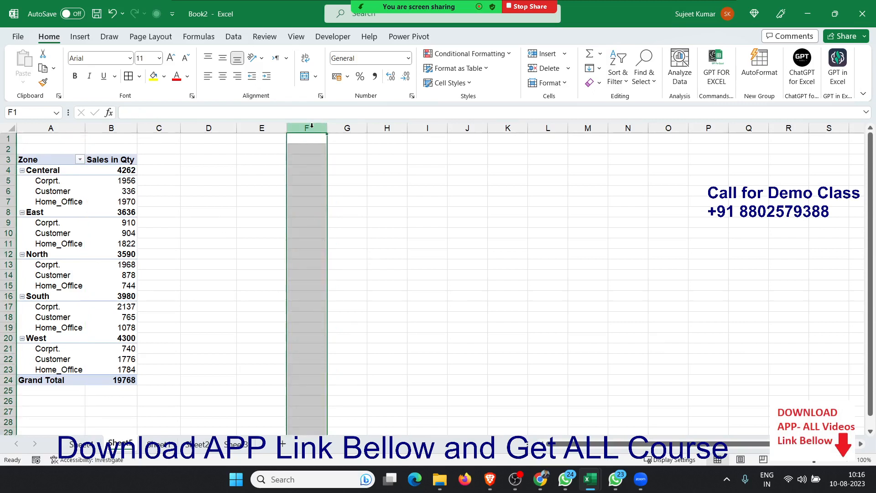
# Step: Show the PivotTable report in tabular form, with Zone and Customer in separate columns
pyautogui.click(66, 196)
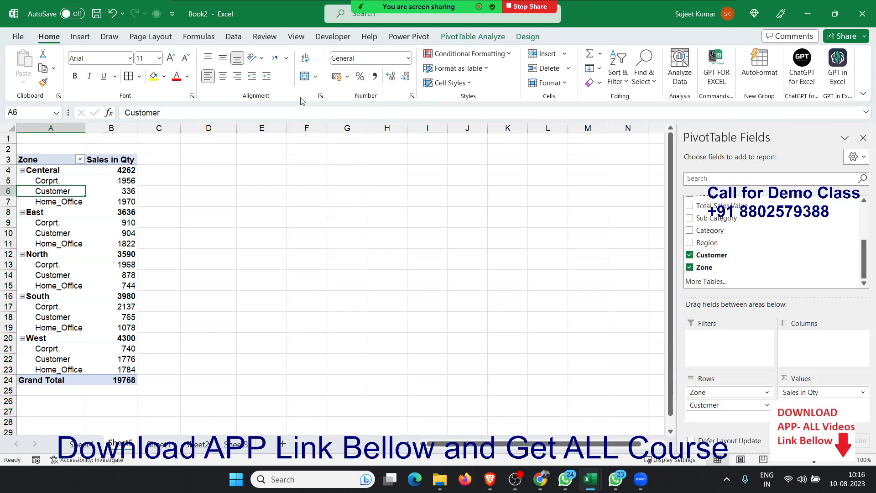
pyautogui.click(537, 43)
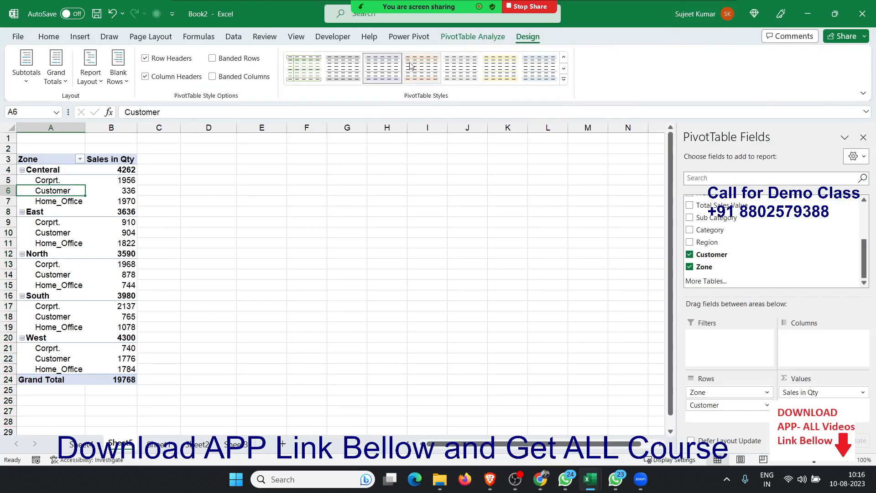
pyautogui.click(97, 82)
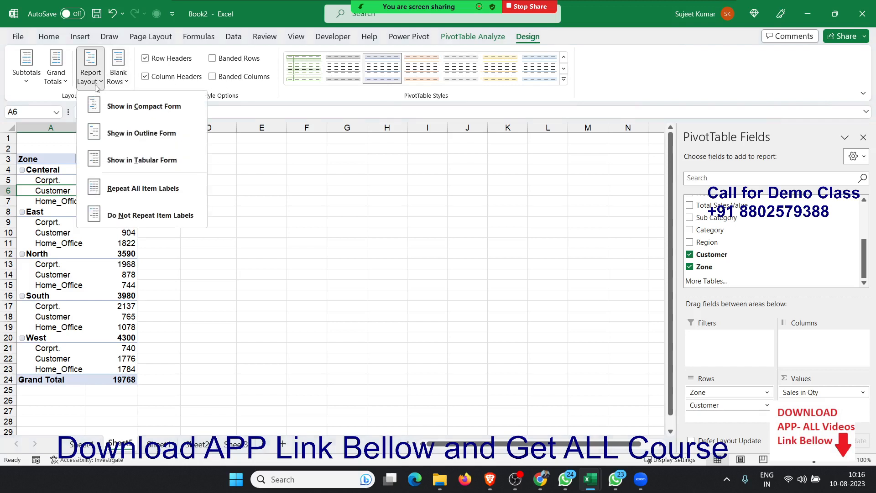
pyautogui.click(112, 163)
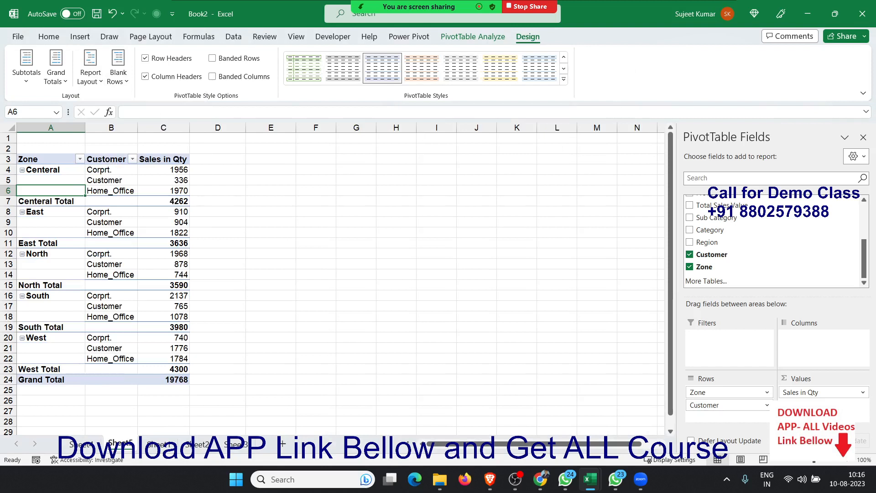
# Step: Remove the Zone subtotals from the PivotTable
pyautogui.hotkey('alt', 'Tab')
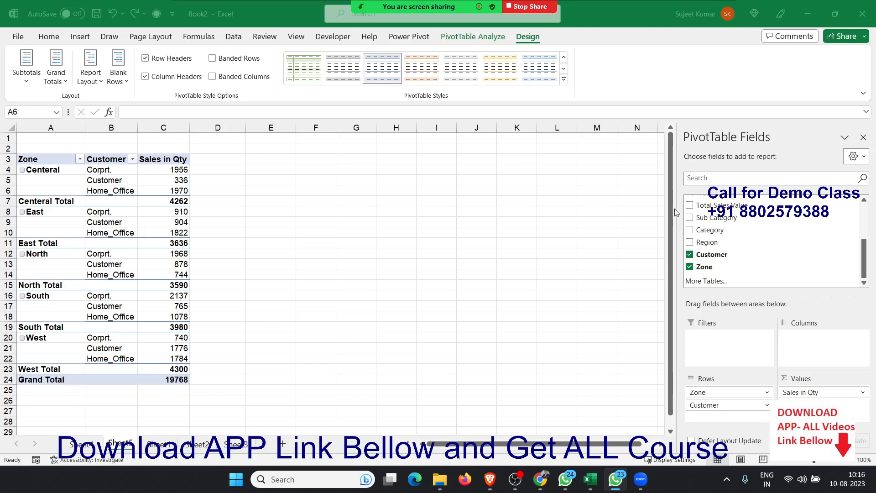
pyautogui.click(61, 203)
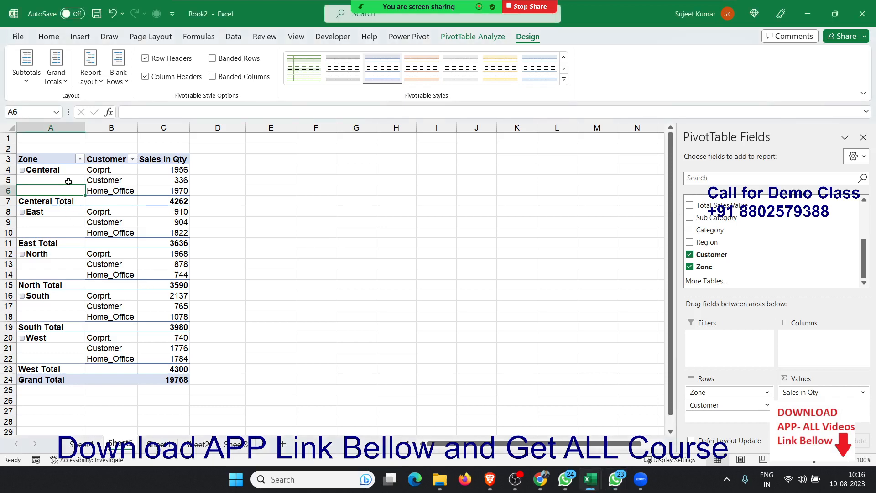
pyautogui.click(66, 127)
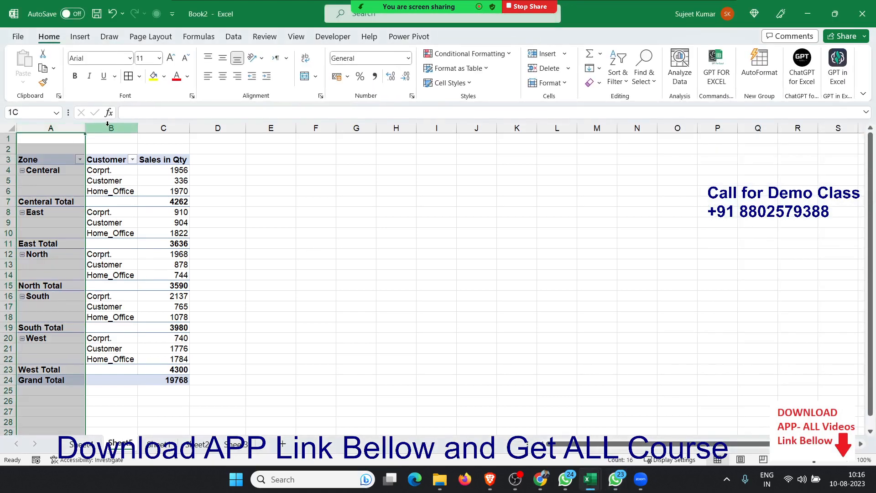
pyautogui.click(105, 212)
pyautogui.click(60, 203)
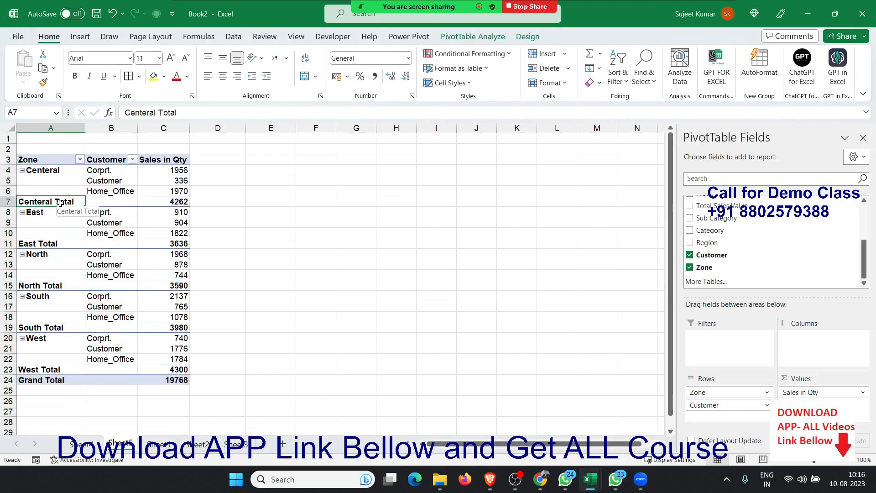
pyautogui.rightClick(61, 204)
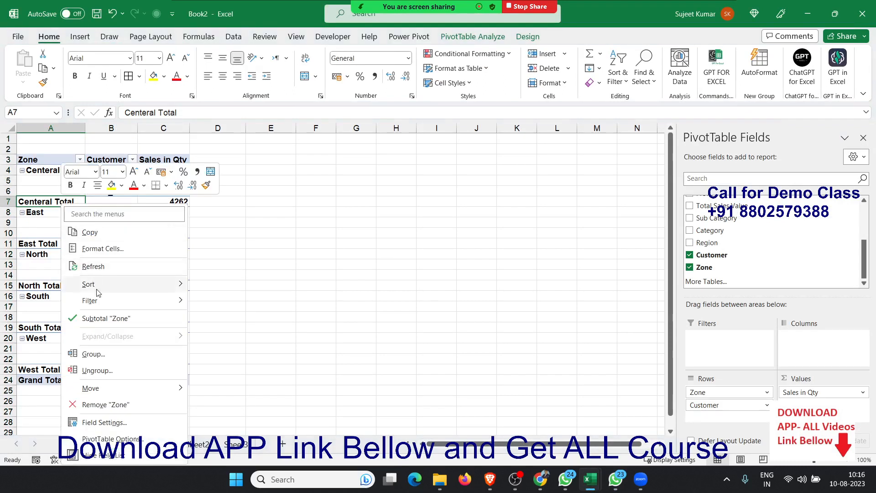
pyautogui.click(94, 321)
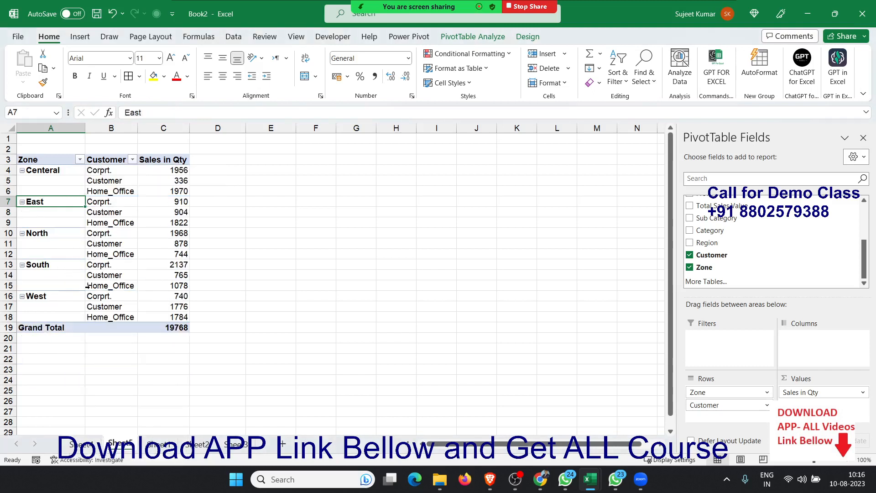
# Step: Repeat all item labels in the PivotTable so each customer row carries its zone name
pyautogui.click(88, 295)
pyautogui.click(122, 323)
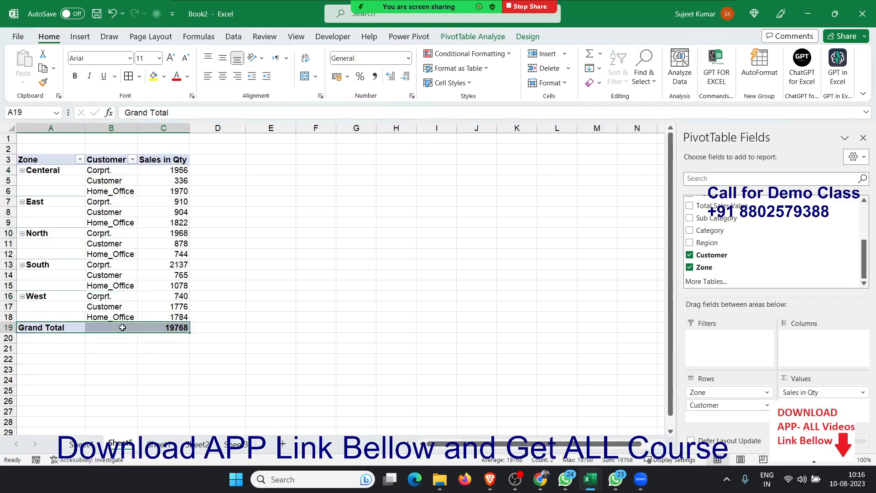
pyautogui.click(108, 275)
pyautogui.moveTo(51, 172); pyautogui.dragTo(61, 284)
pyautogui.click(87, 254)
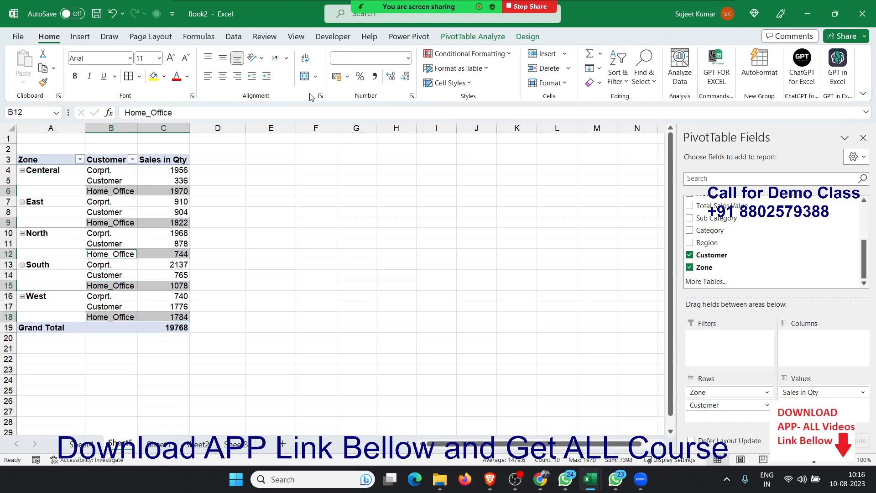
pyautogui.click(472, 36)
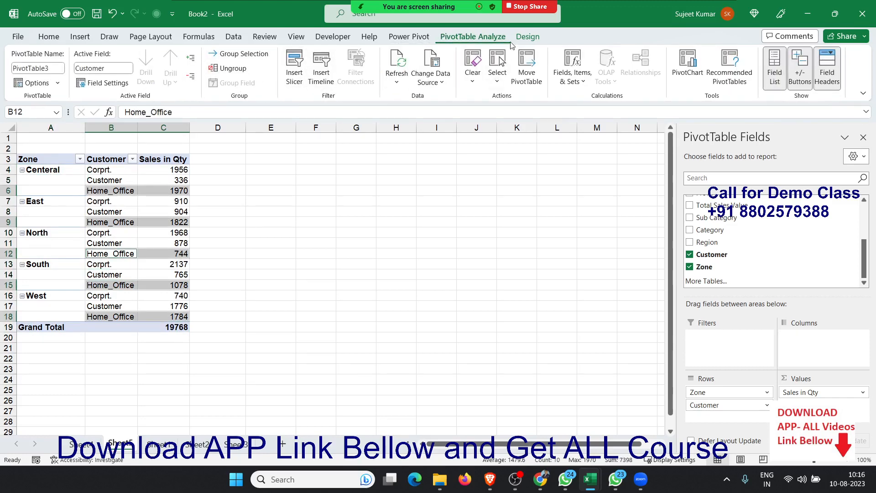
pyautogui.click(528, 37)
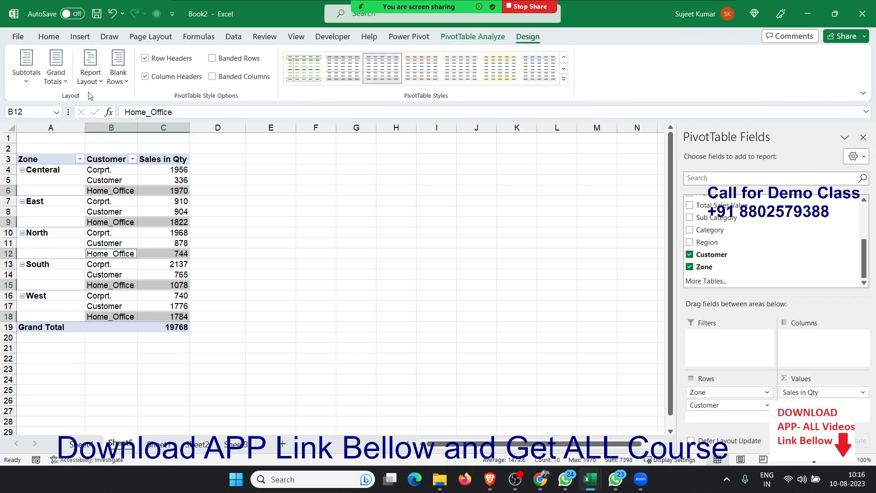
pyautogui.click(91, 69)
pyautogui.click(117, 188)
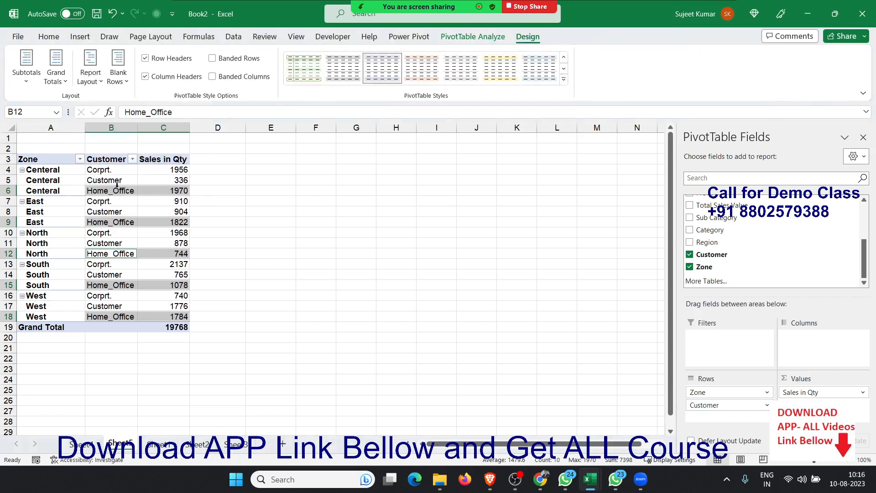
# Step: Insert a blank line after each PivotTable item and remove the blank lines again
pyautogui.click(118, 68)
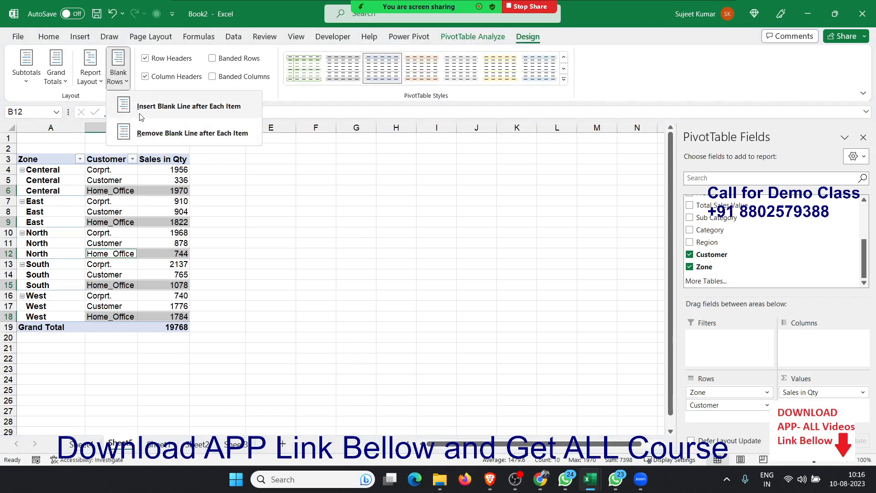
pyautogui.click(188, 107)
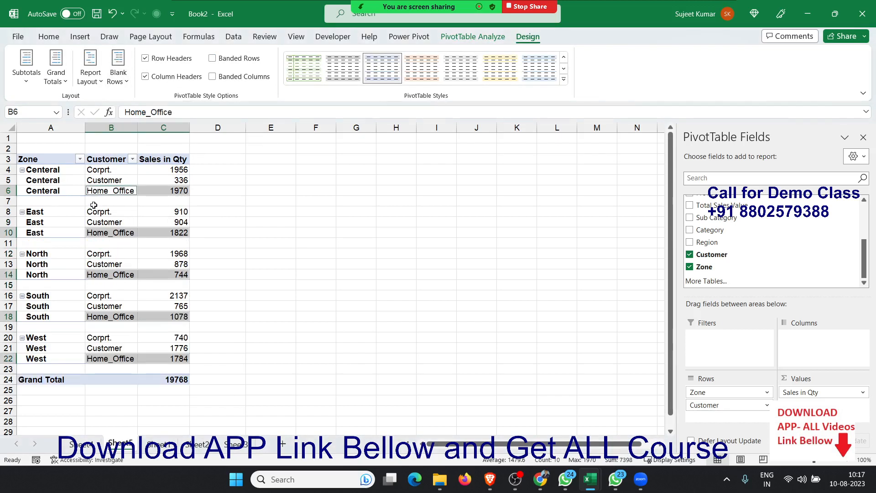
pyautogui.click(118, 73)
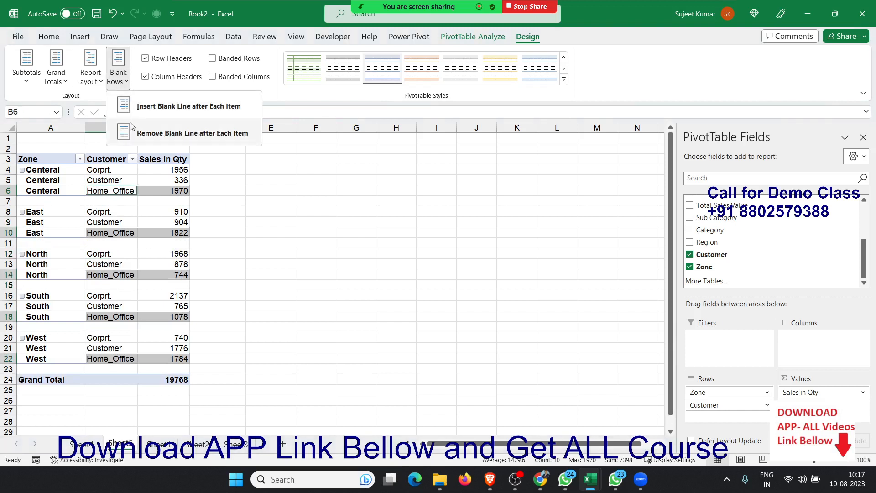
pyautogui.click(131, 128)
# Step: Set the report layout to not repeat item labels
pyautogui.click(90, 73)
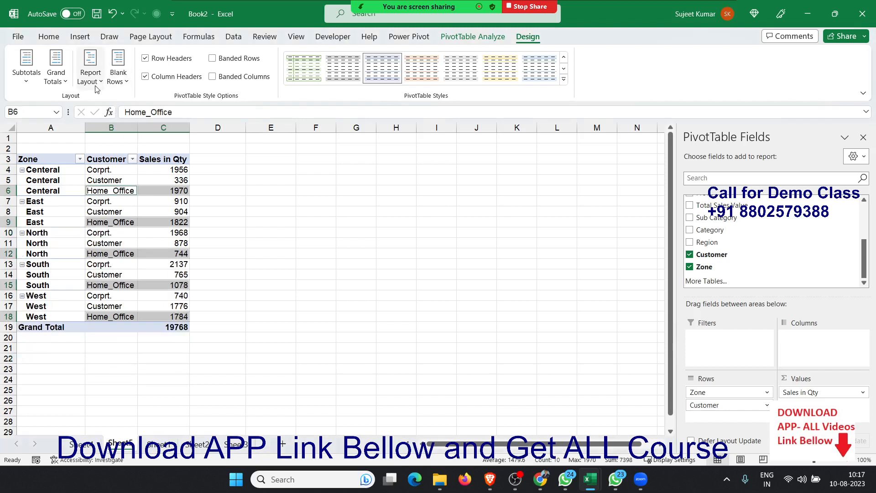
pyautogui.click(120, 212)
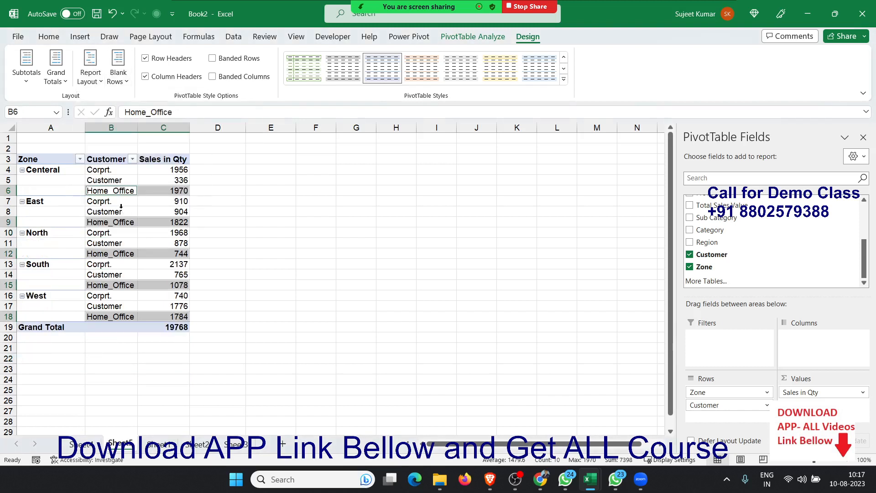
pyautogui.click(83, 229)
# Step: Turn on merging and centring of cells with labels in the options of the zone and customer PivotTable
pyautogui.click(73, 175)
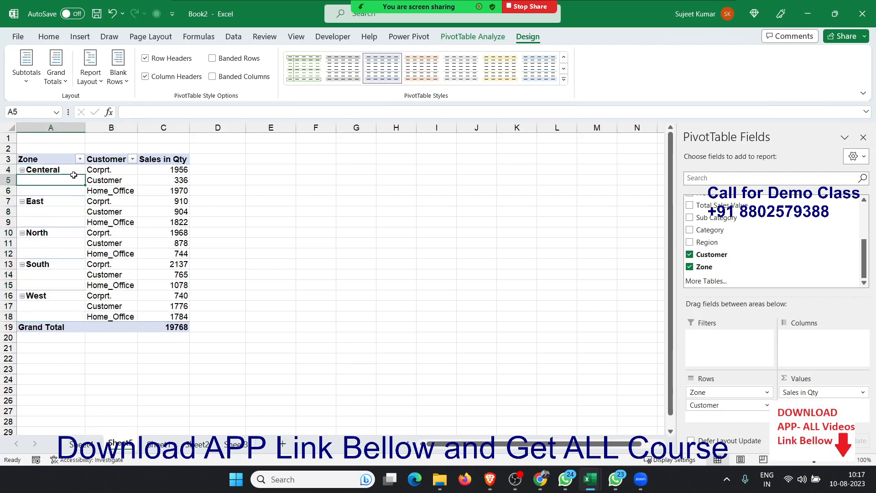
pyautogui.rightClick(74, 176)
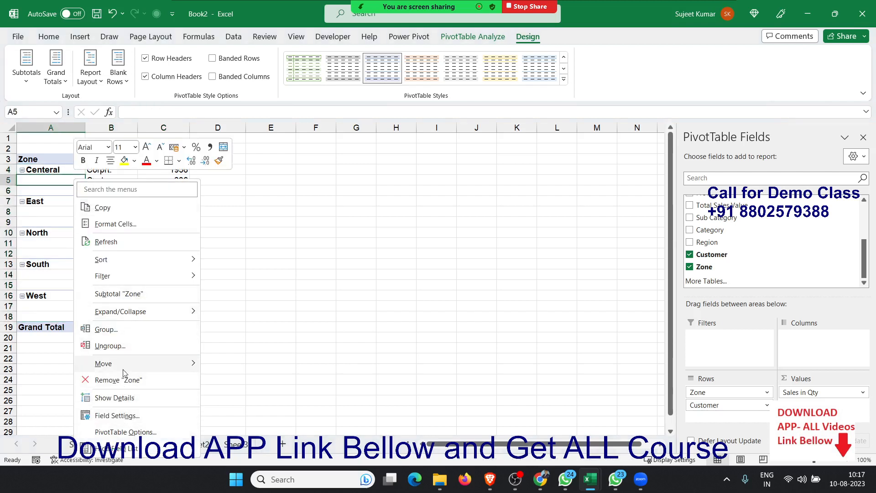
pyautogui.click(125, 432)
pyautogui.click(48, 252)
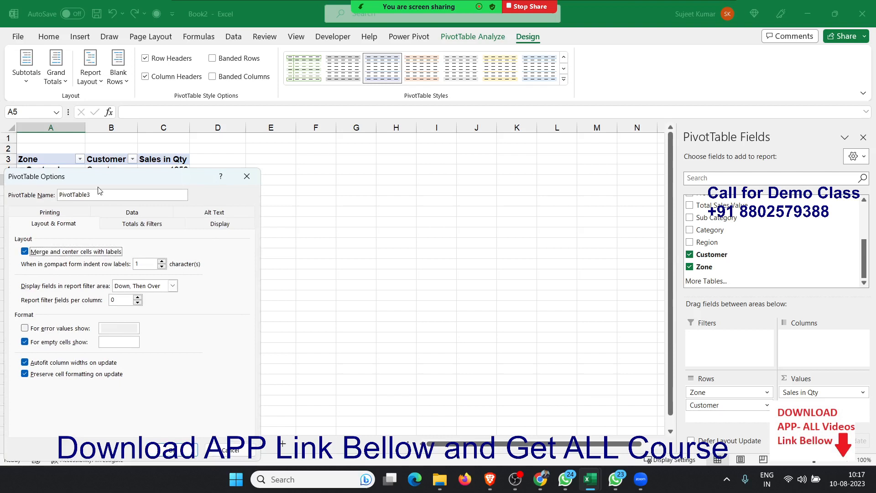
pyautogui.moveTo(103, 177); pyautogui.dragTo(292, 155)
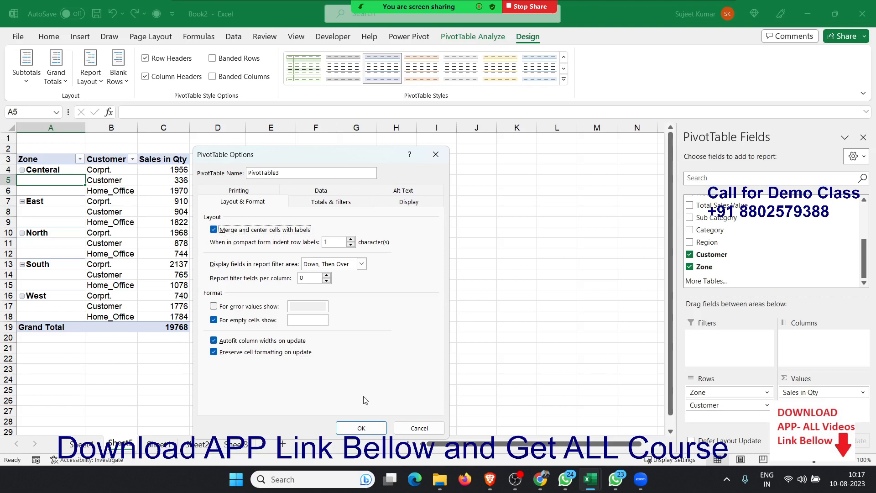
pyautogui.click(362, 427)
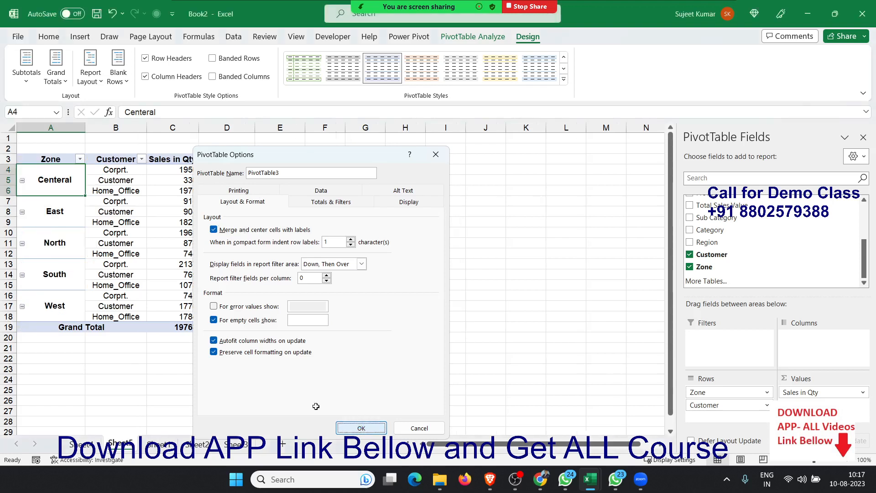
pyautogui.click(81, 310)
pyautogui.click(68, 274)
pyautogui.click(64, 234)
pyautogui.click(63, 221)
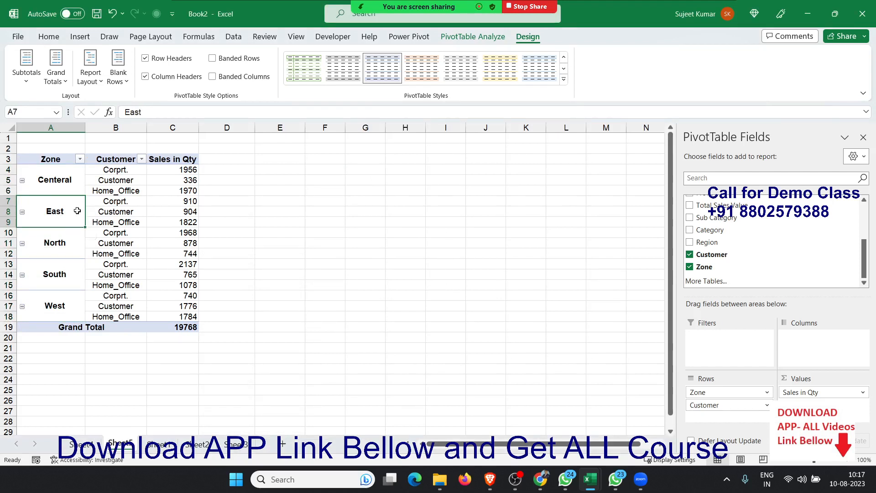
pyautogui.click(67, 192)
pyautogui.click(136, 174)
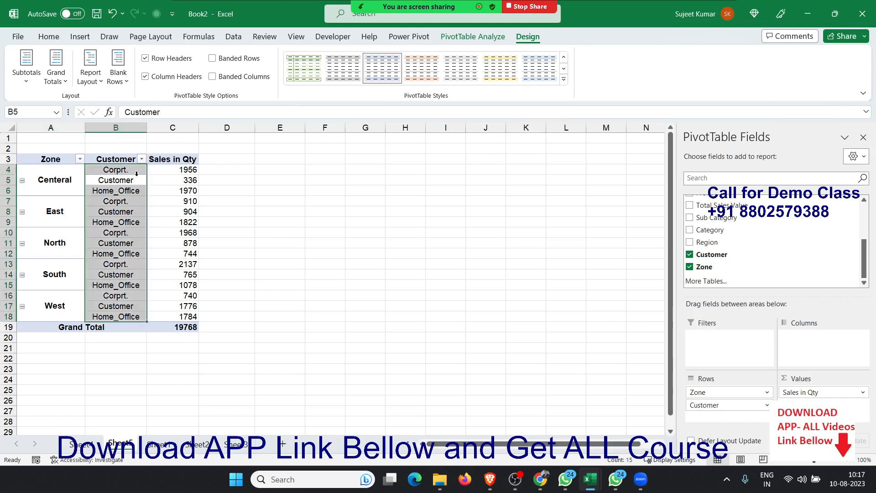
# Step: Show the source records behind the Sales in Qty value for Customer in the Centeral zone on a new sheet
pyautogui.click(180, 179)
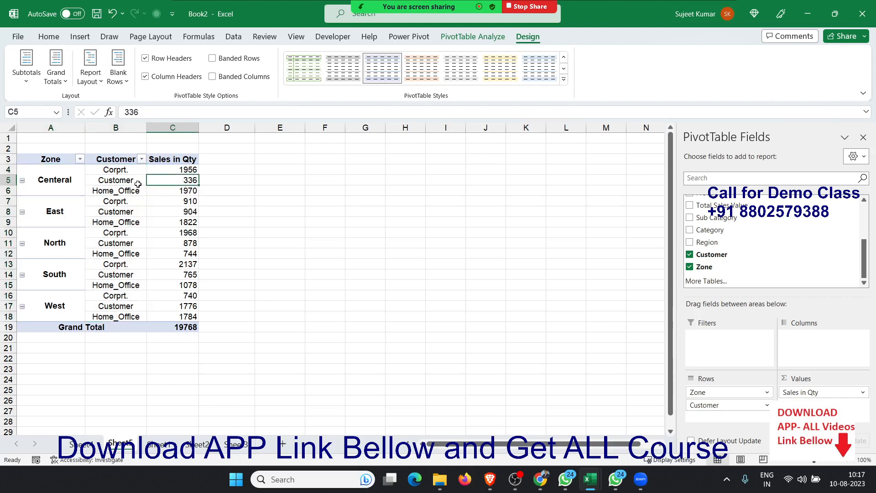
pyautogui.doubleClick(164, 181)
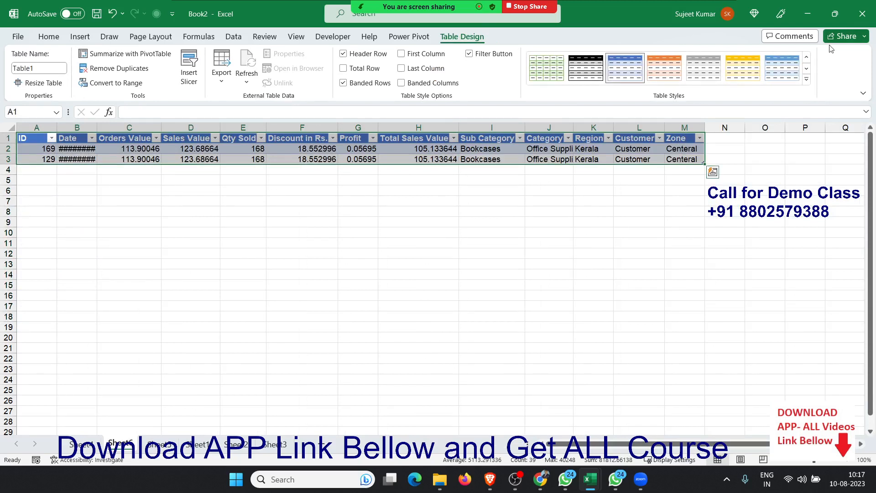
pyautogui.hotkey('alt', 'Tab')
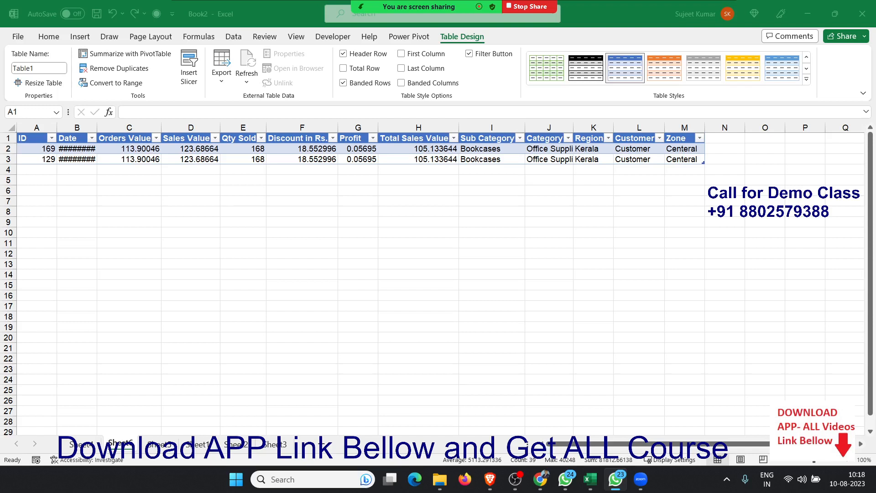
pyautogui.click(27, 43)
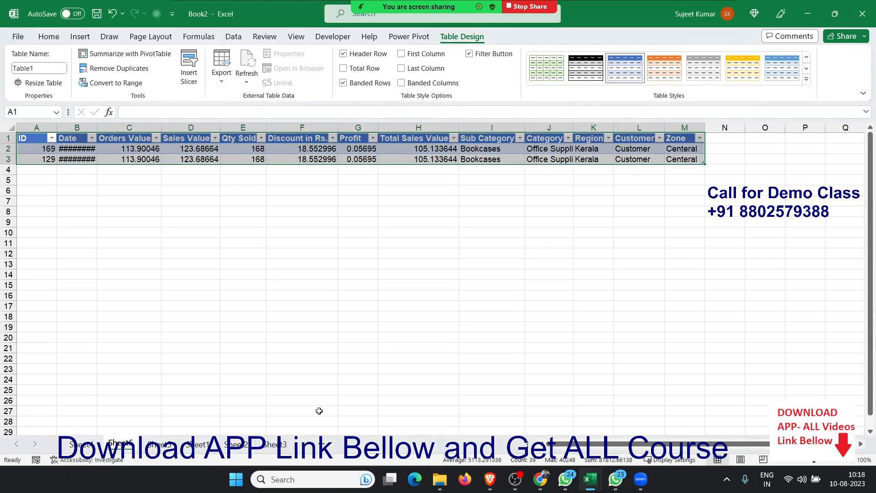